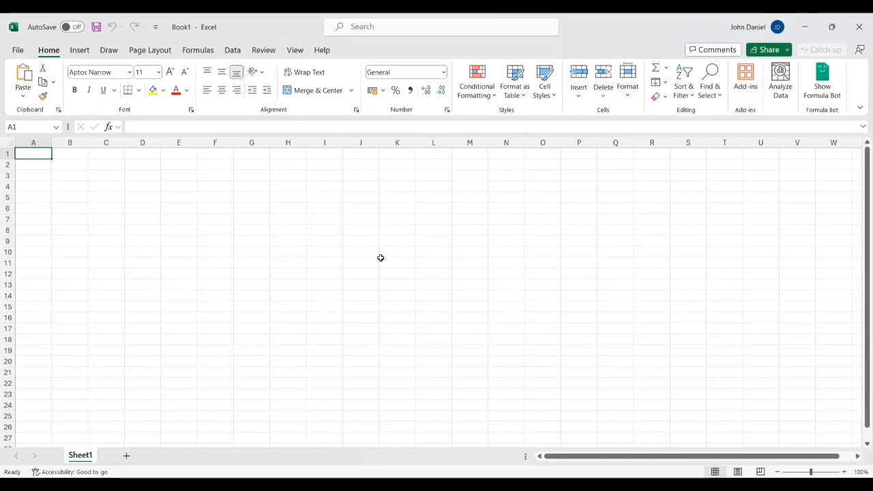
Enter the column headers Name, Gender and Score in cells A1 to C1 and widen column B
key("alt+F11")
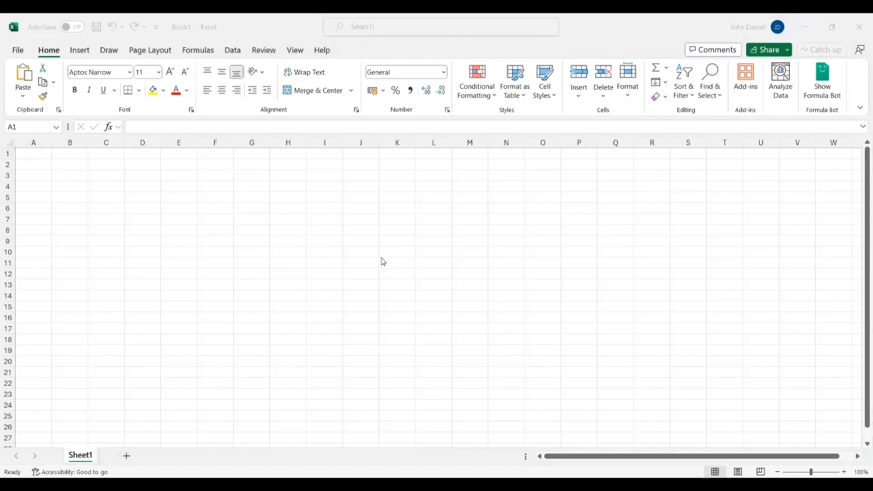
left_click(45, 153)
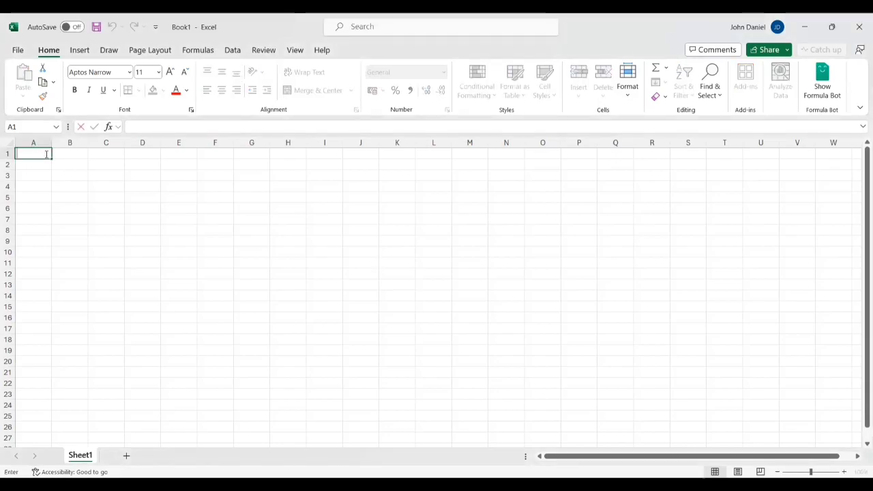
type("Name")
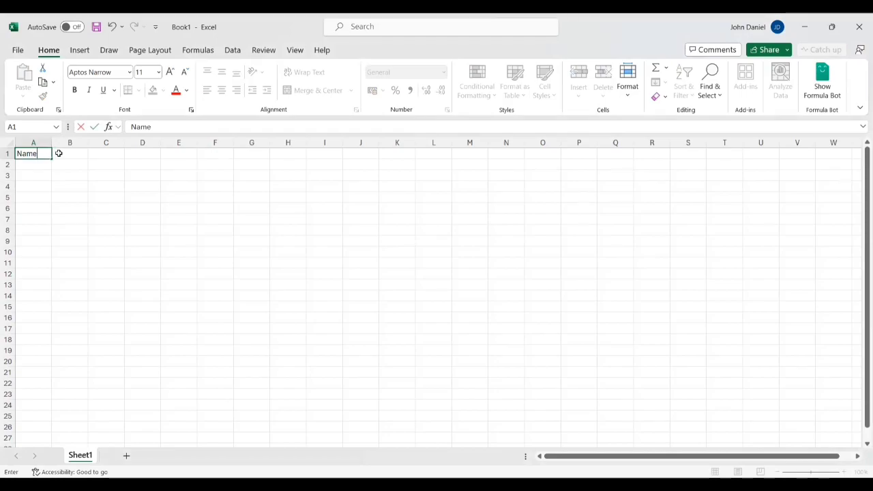
left_click(68, 153)
left_click_drag(88, 145, 119, 145)
type("Gender")
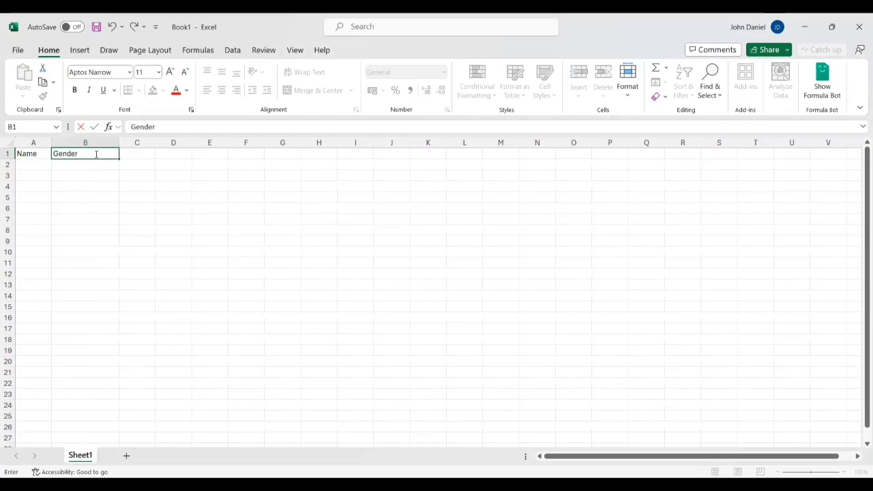
left_click(137, 153)
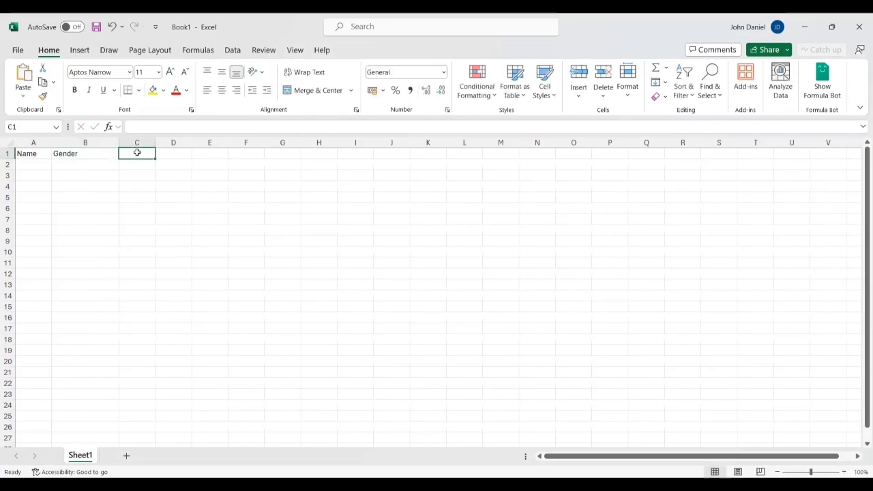
key("Tab")
left_click(137, 153)
type("Score")
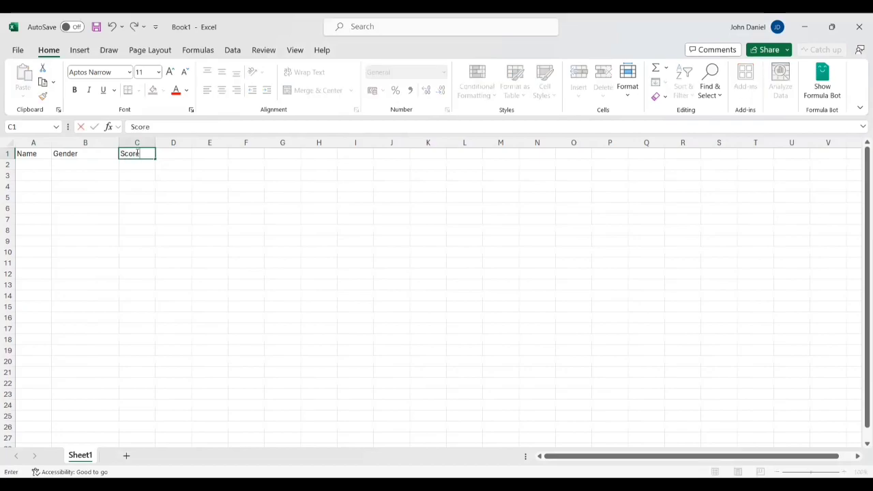
Fill row 2 with the first person's name, the gender Male and the score Pass
left_click(35, 164)
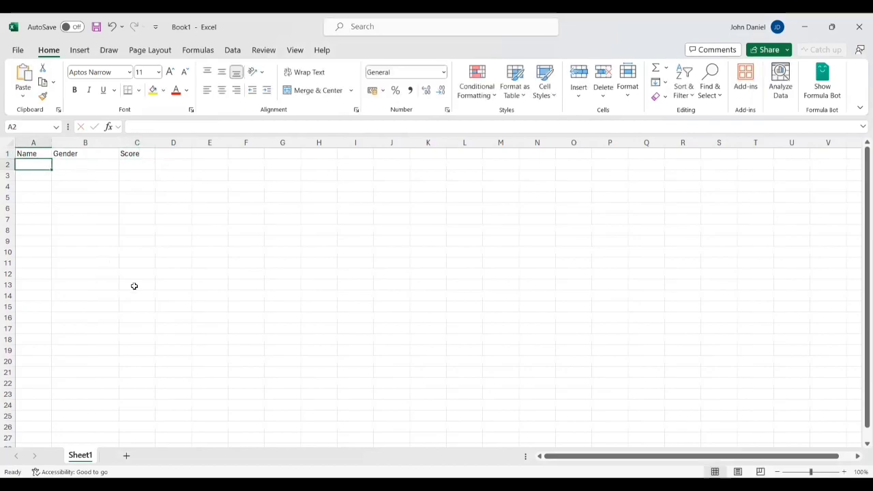
type("Jack")
left_click(83, 165)
type("Male")
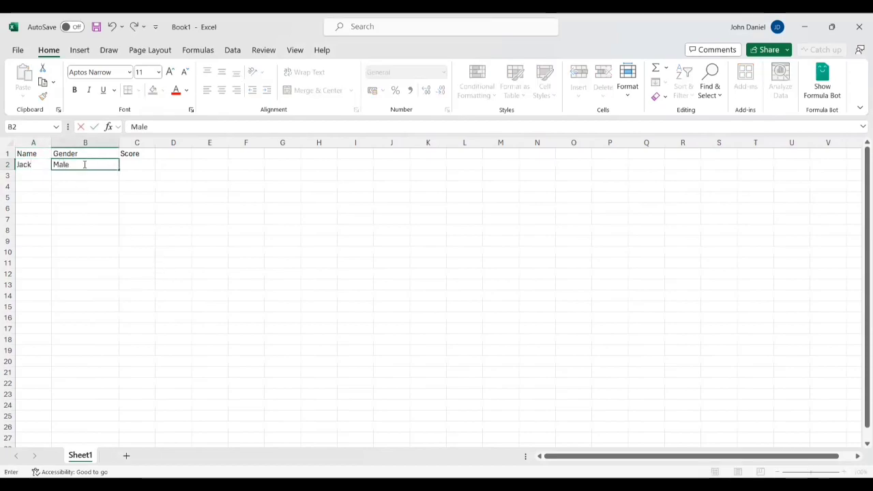
left_click(138, 167)
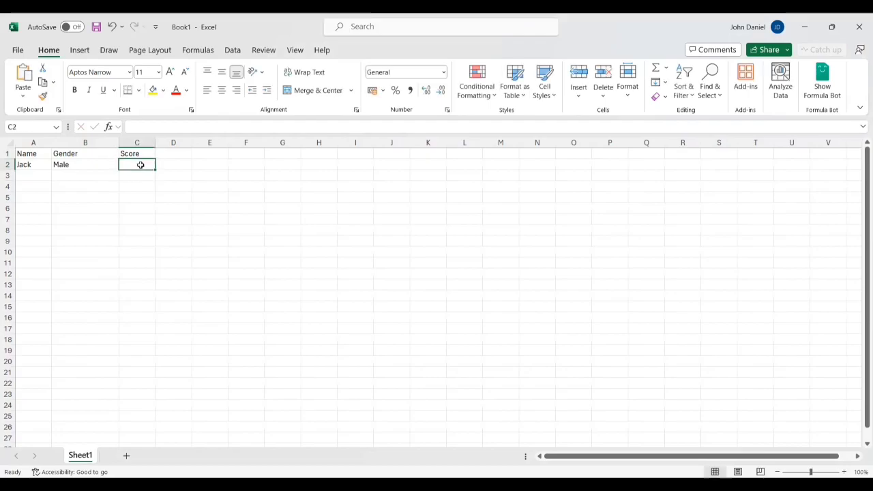
type("Pass")
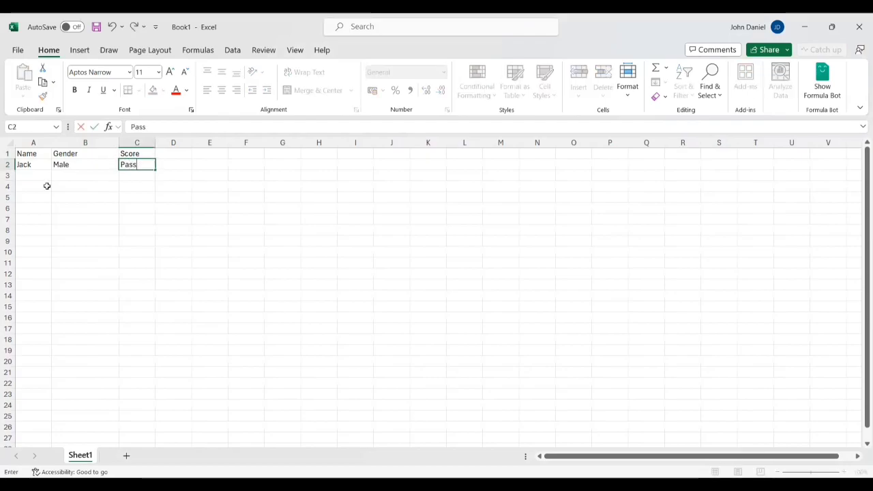
Fill row 3 with the second person's name, the gender male and the score Fail
left_click(38, 175)
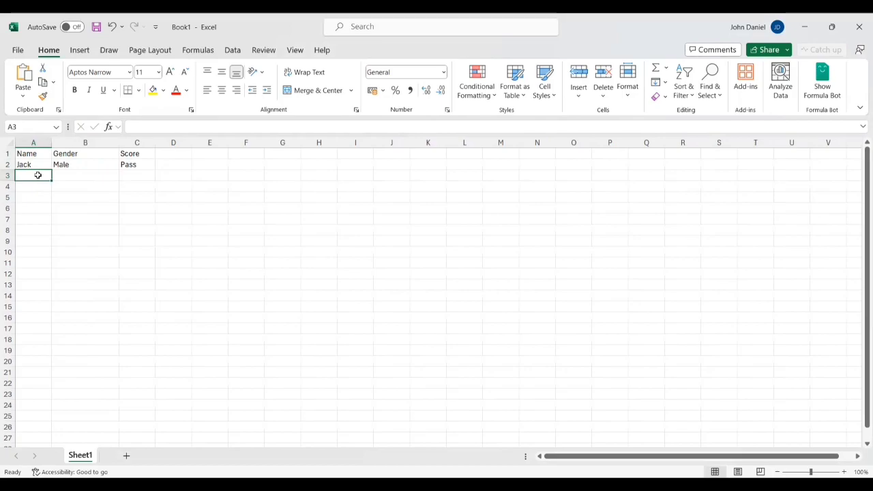
type("Mark")
key("Tab")
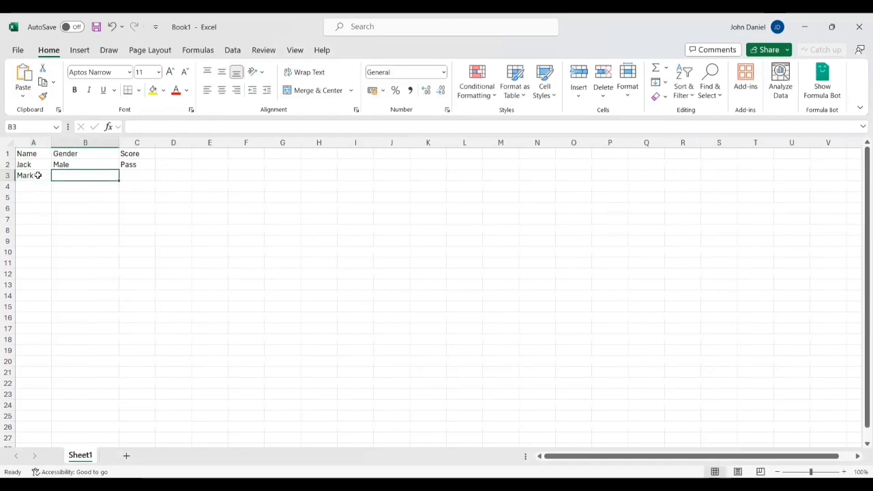
type("male")
key("Tab")
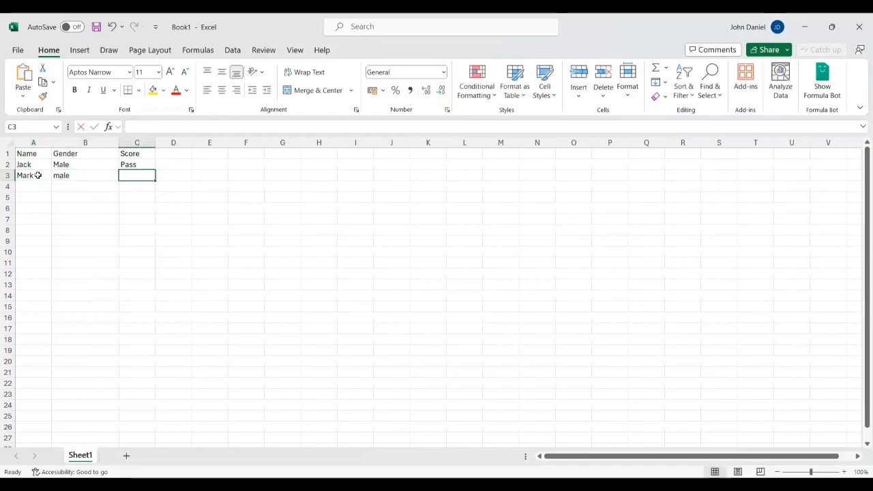
type("Fail")
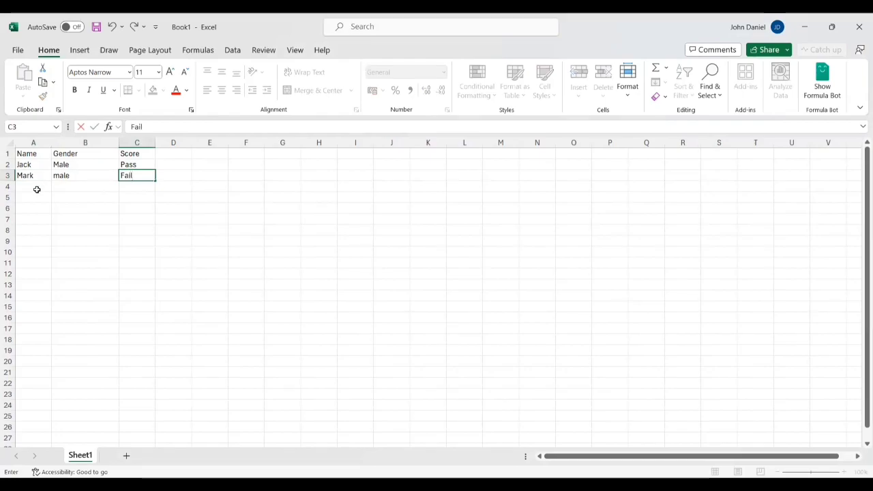
Fill row 4 with the third person's name, the gender Female and the score Fail
left_click(43, 185)
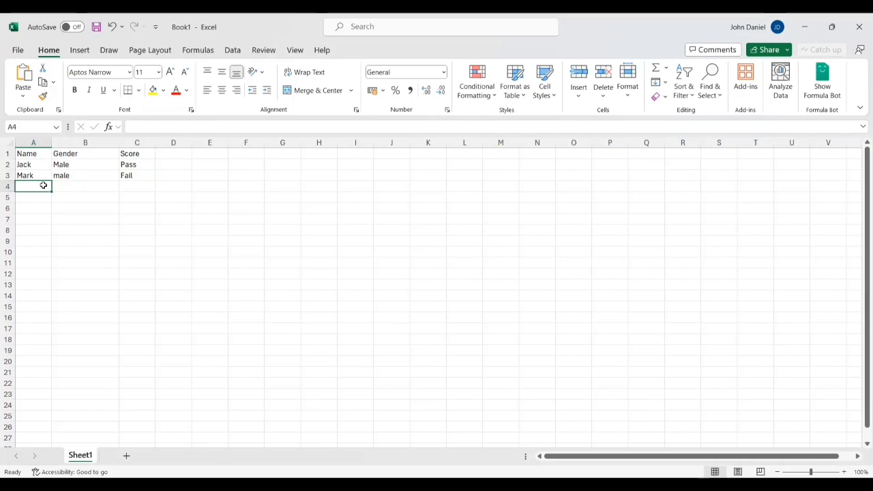
type("Shanthi")
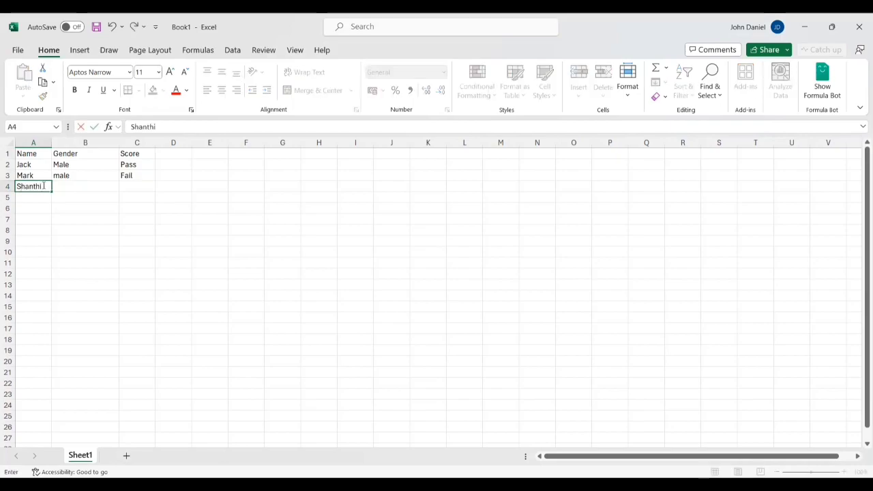
key("Tab")
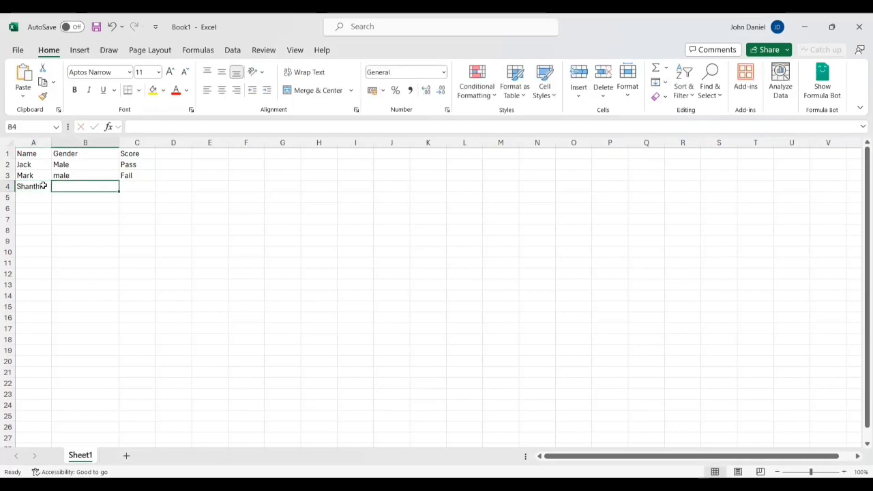
type("Female")
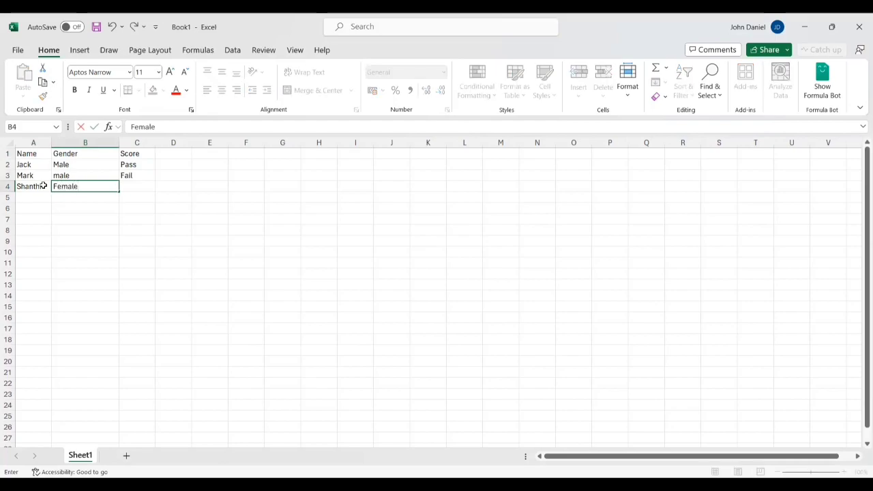
key("Tab")
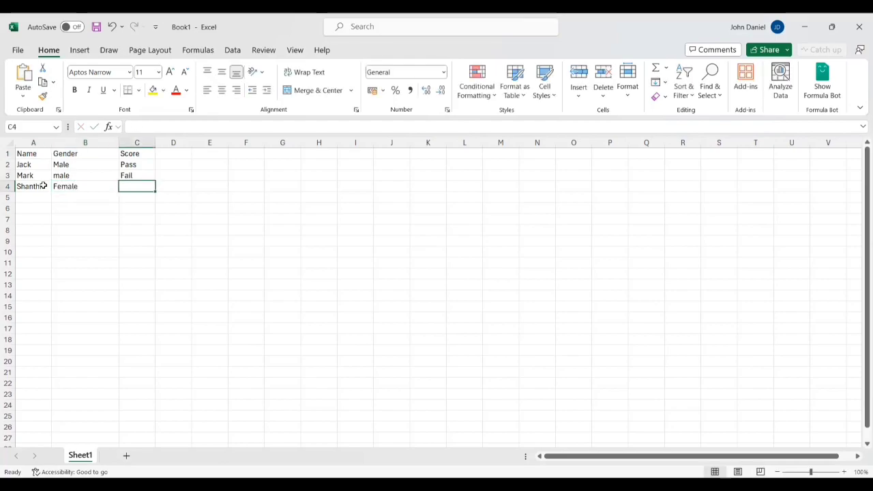
type("Fail")
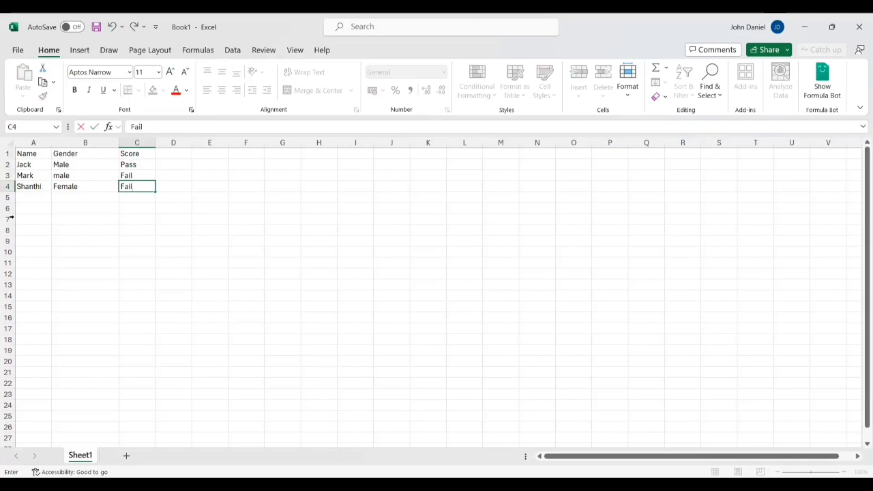
key("Return")
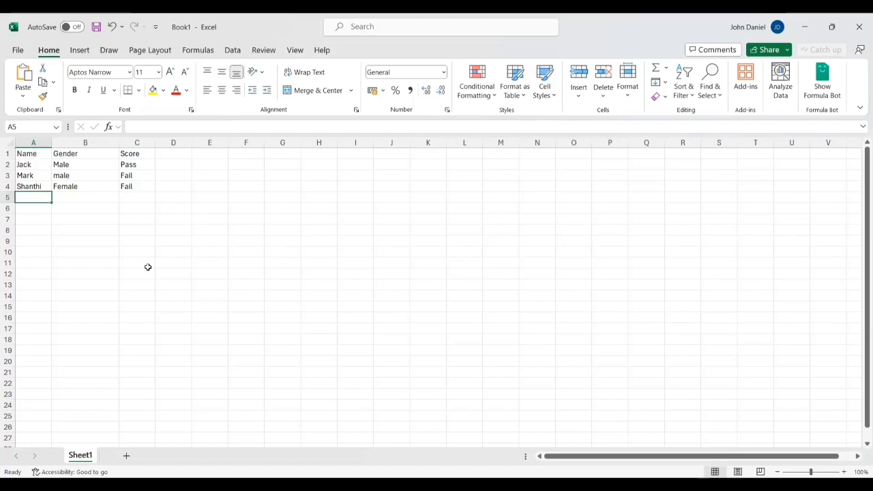
Enter the labels Name, Gender and Score one below the other in cells E2 to E4
left_click(218, 155)
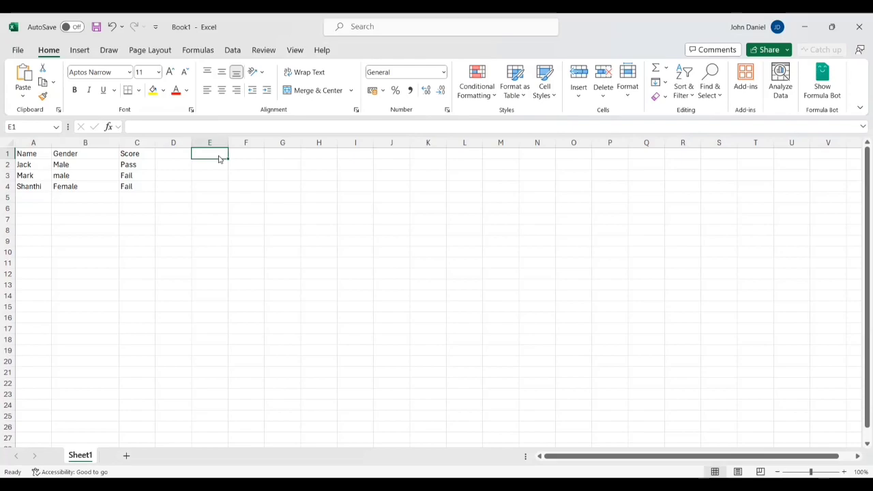
left_click(215, 165)
type("Name")
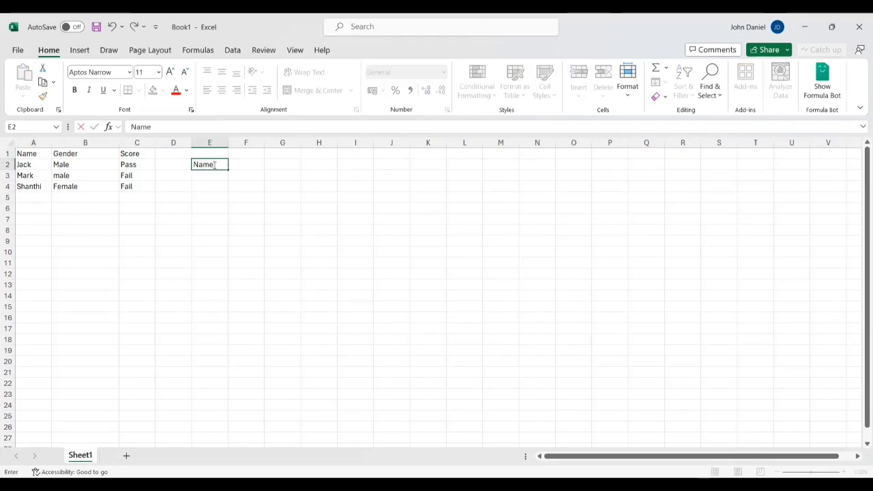
left_click(209, 177)
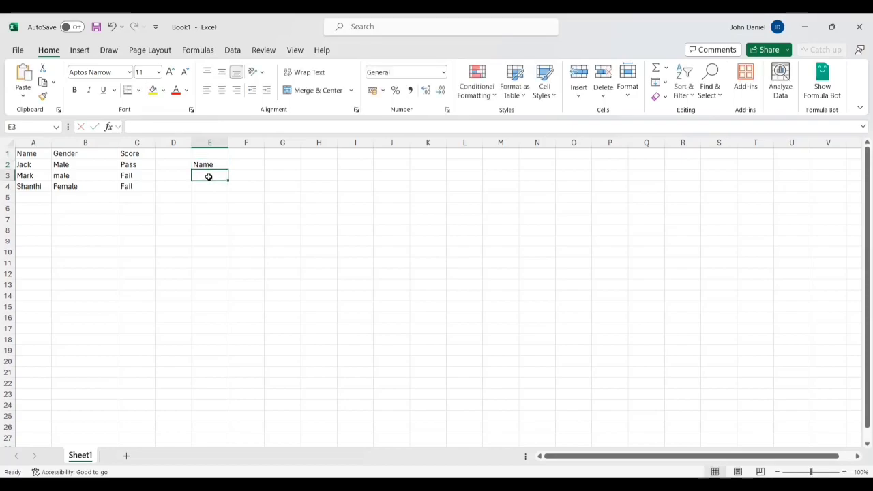
type("Gender")
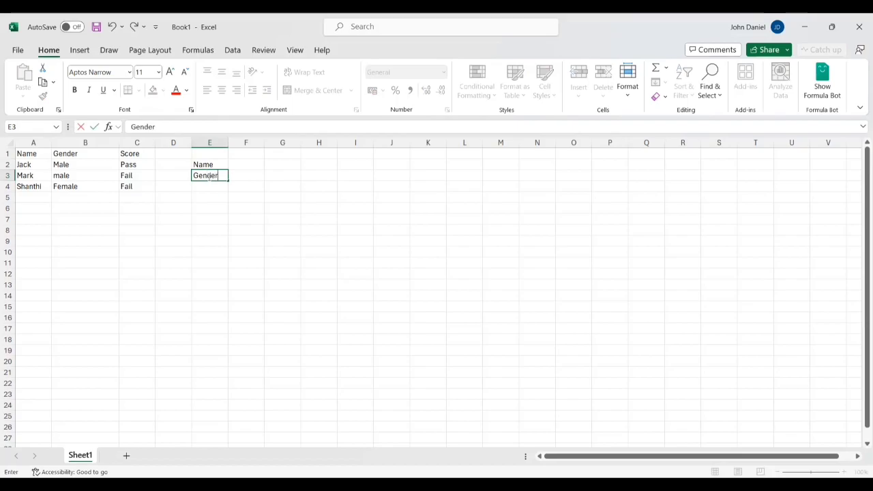
left_click(215, 187)
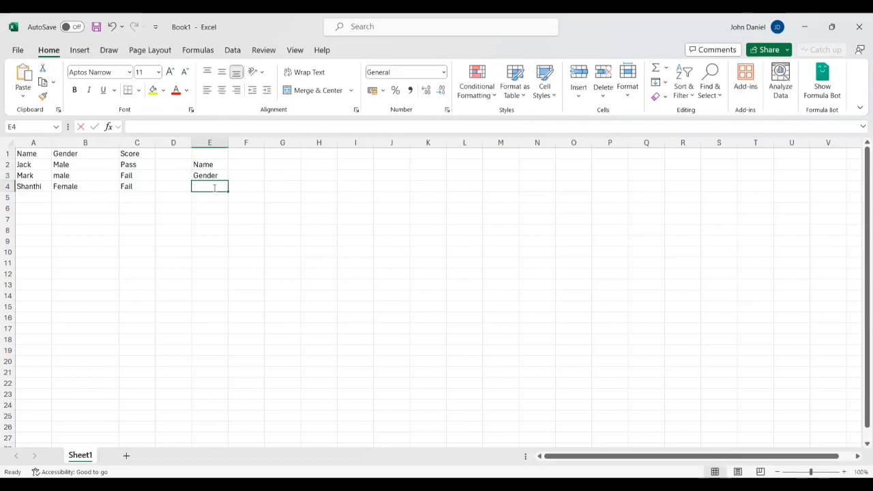
type("Score")
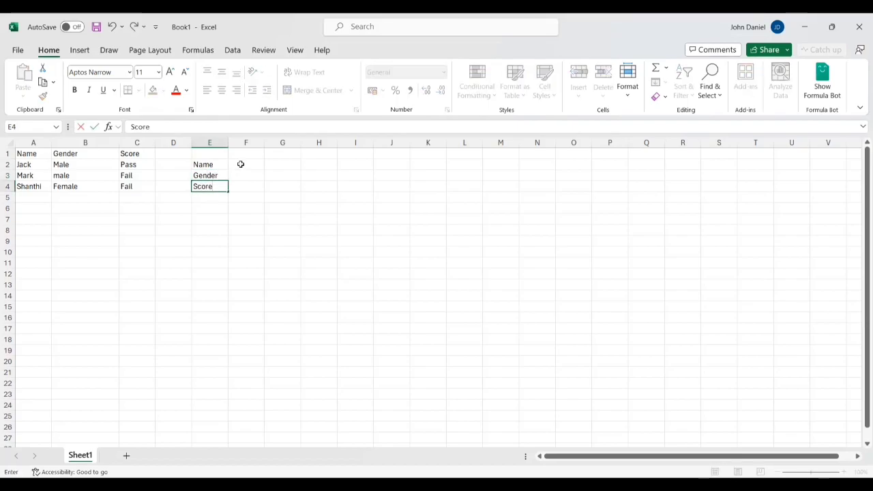
left_click(240, 164)
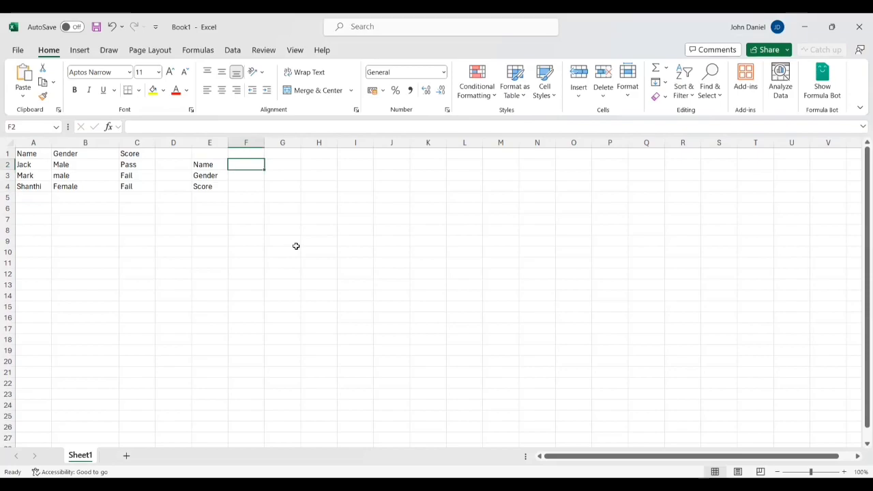
left_click(247, 174)
left_click(247, 165)
left_click(247, 172)
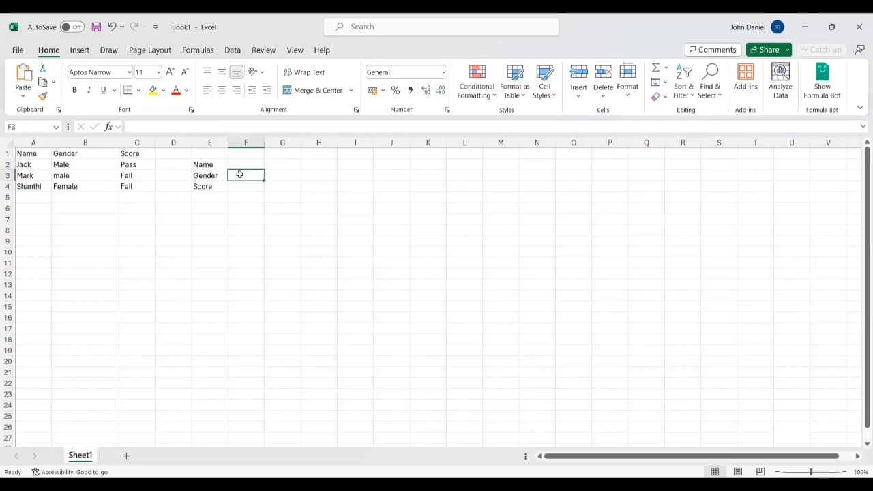
left_click(23, 127)
left_click(234, 185)
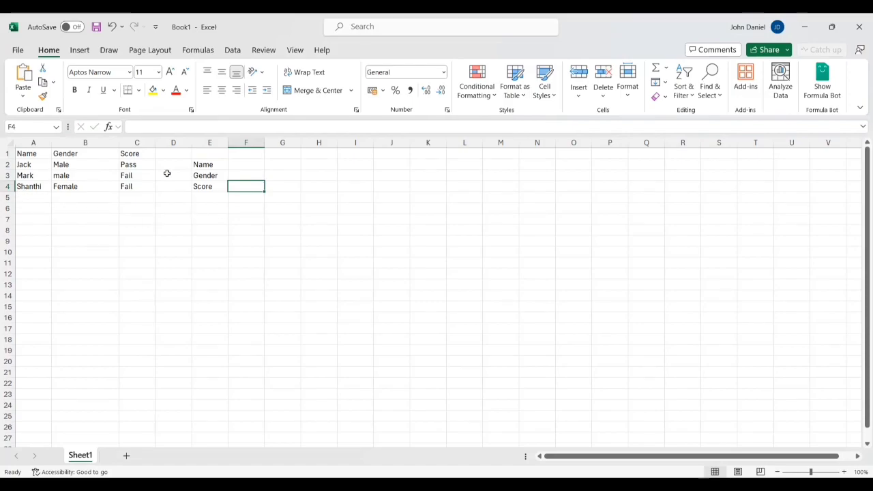
left_click(24, 196)
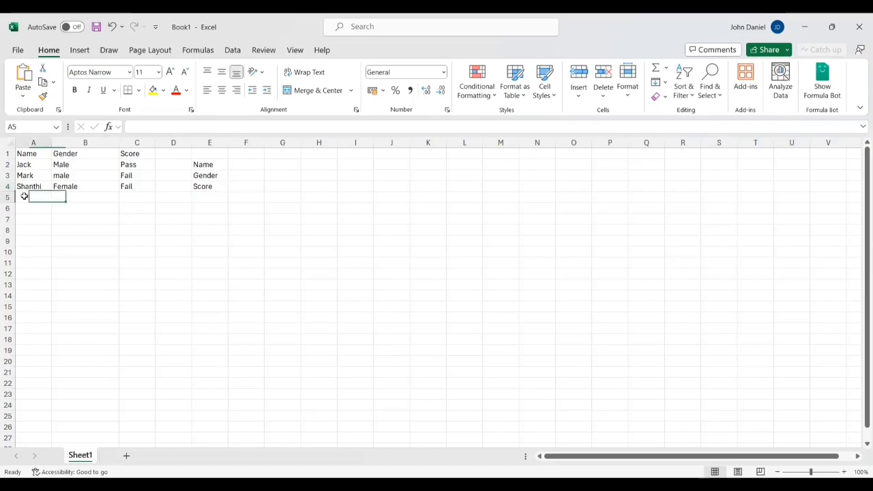
left_click(67, 194)
left_click(130, 194)
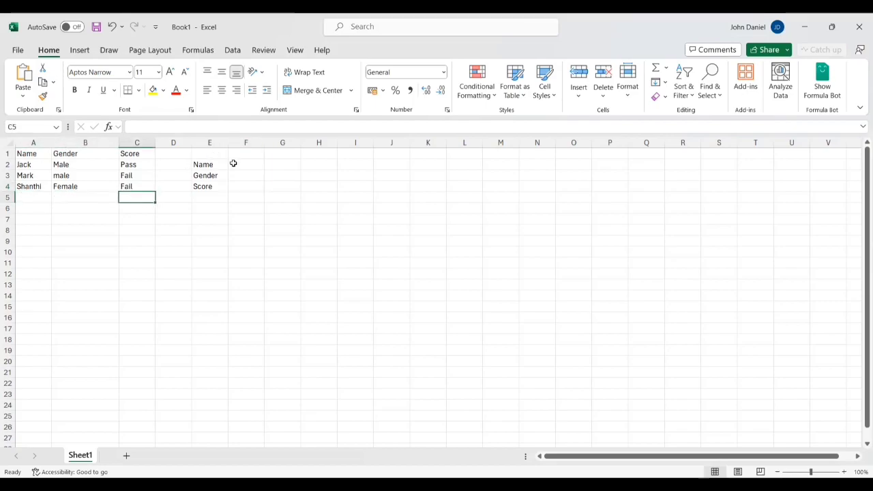
left_click(33, 210)
left_click(65, 210)
left_click(129, 210)
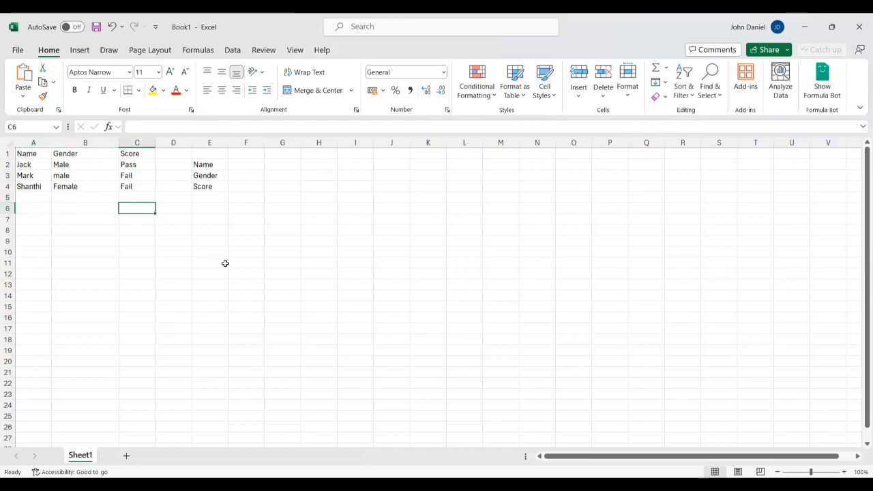
left_click(245, 166)
left_click(248, 177)
left_click(35, 199)
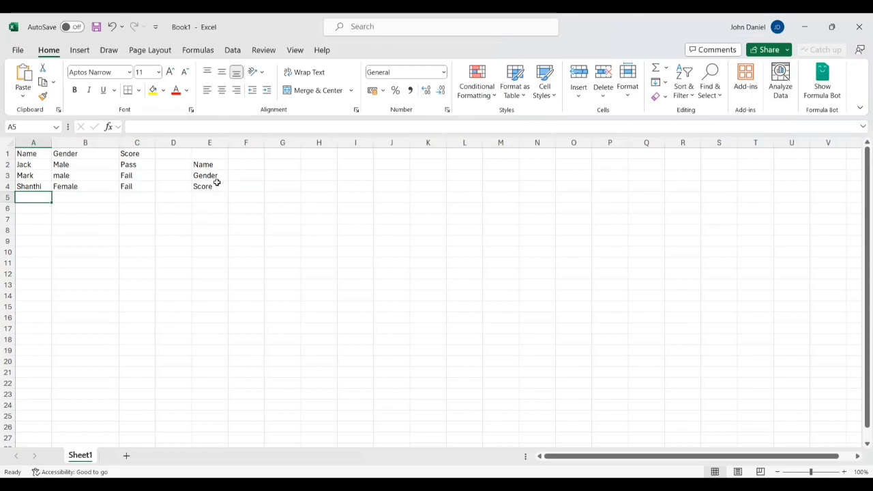
scroll(217, 182, "down", 19)
scroll(217, 182, "up", 19)
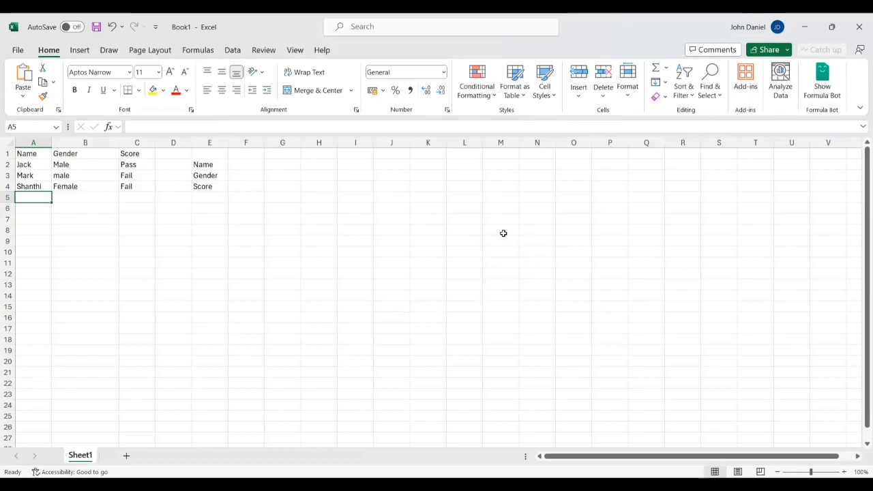
Switch to ChatGPT and begin the prompt with "create a excel Macro that takes values from cell"
left_click(241, 164)
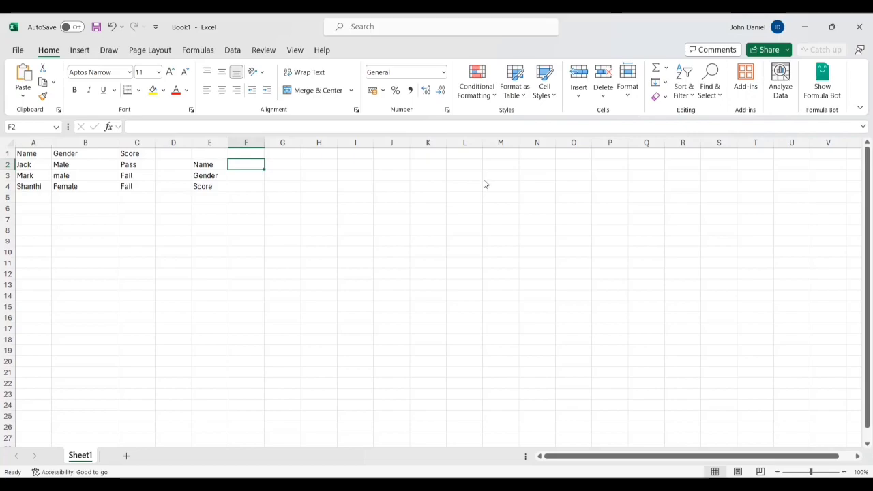
key("alt+F11")
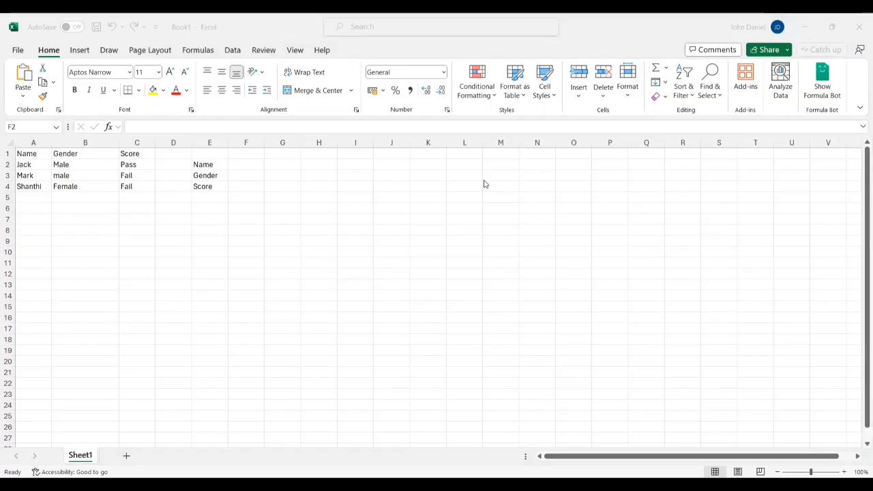
key("alt+Tab")
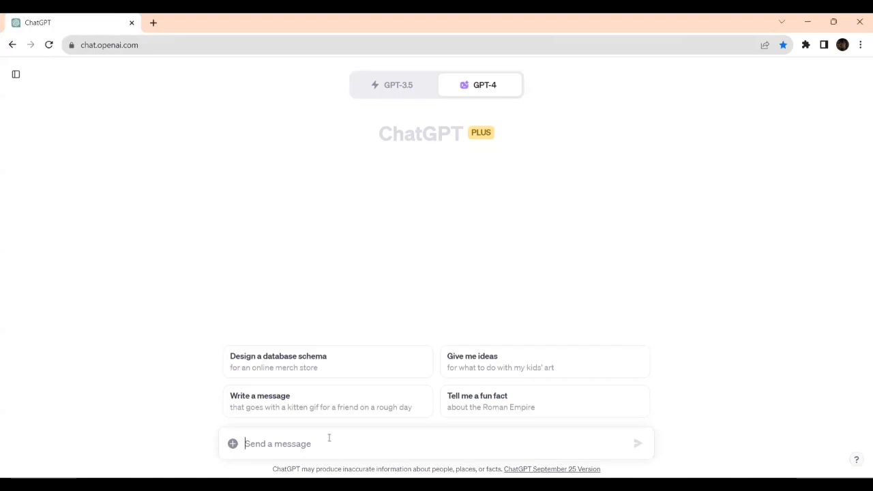
type("create a ")
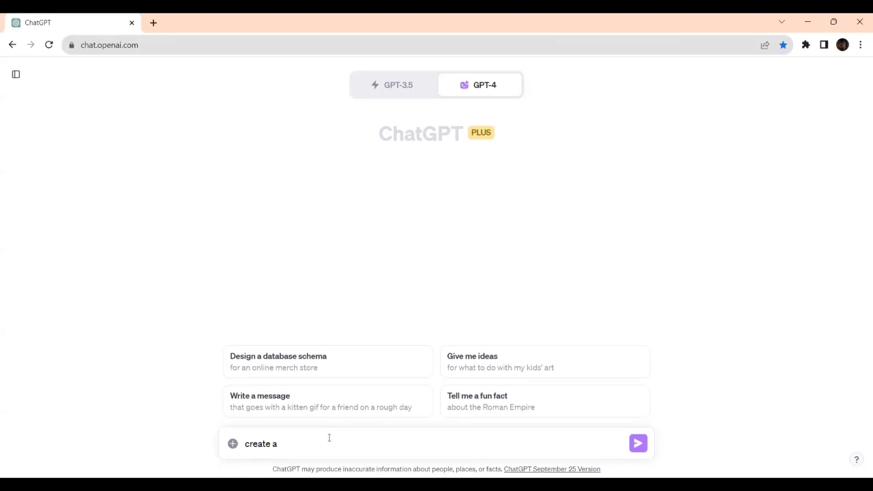
type("excel Macro that")
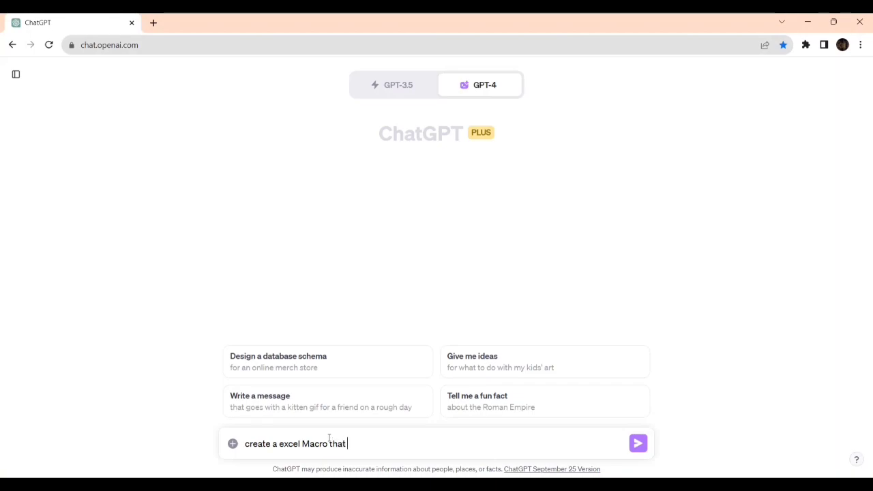
type(" takes values from ")
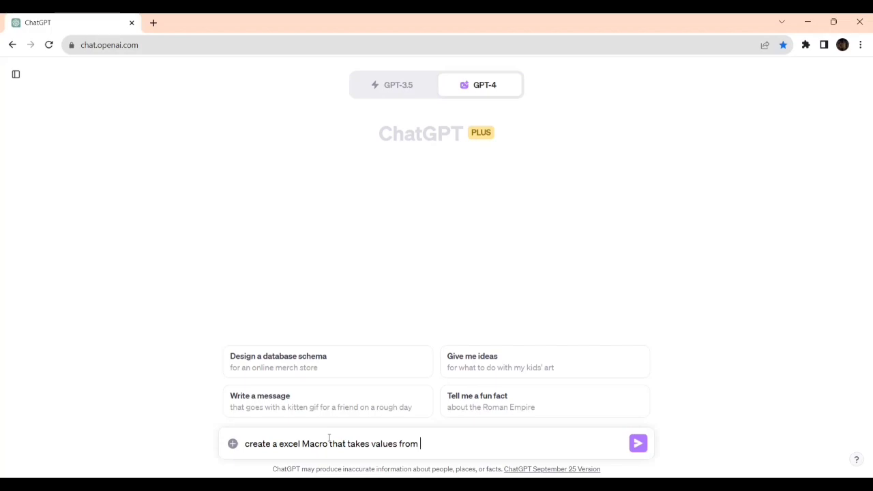
type("cell")
Check the input cells beside the labels in Excel and continue the ChatGPT prompt with "F2, F3, F4"
key("alt+Tab")
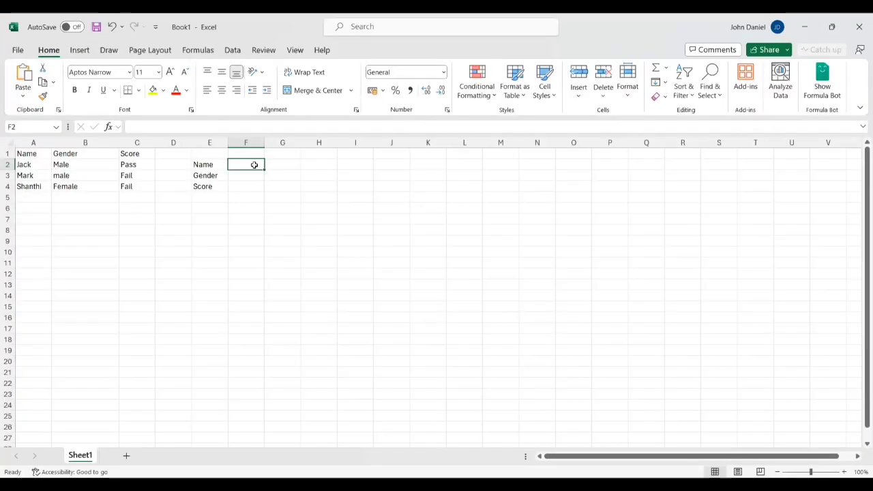
left_click(254, 176)
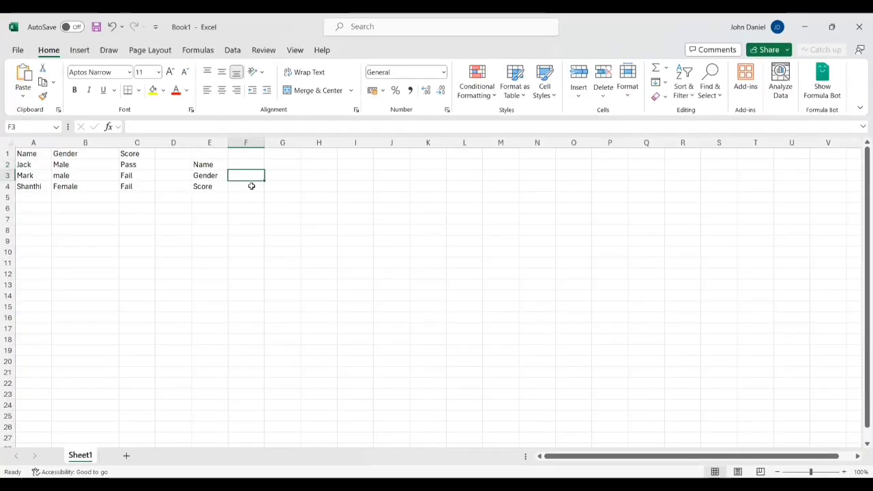
left_click(253, 167)
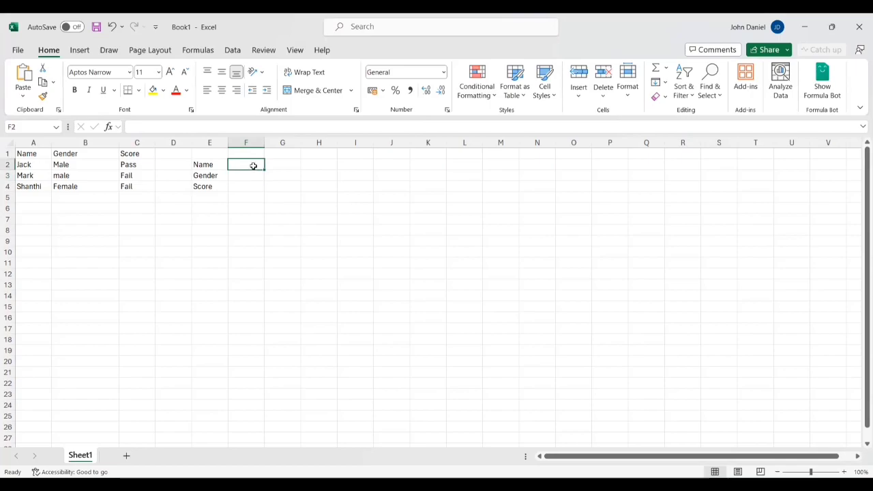
left_click(254, 175)
left_click(255, 185)
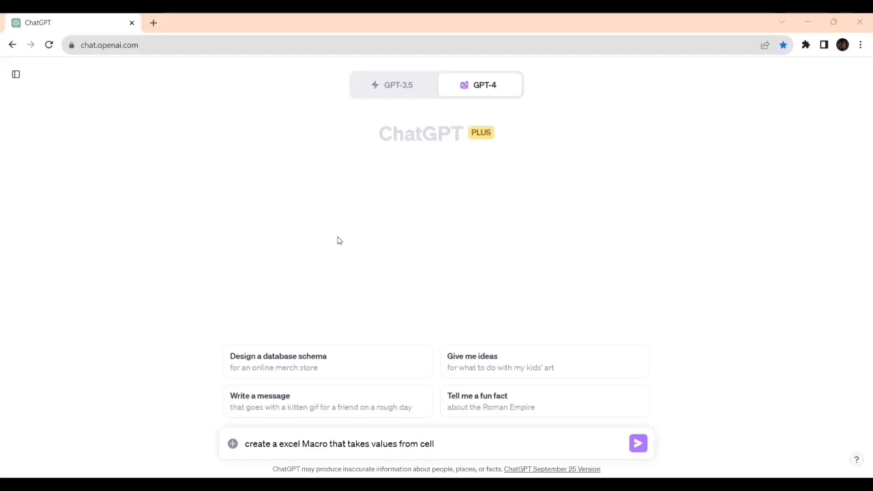
type("F")
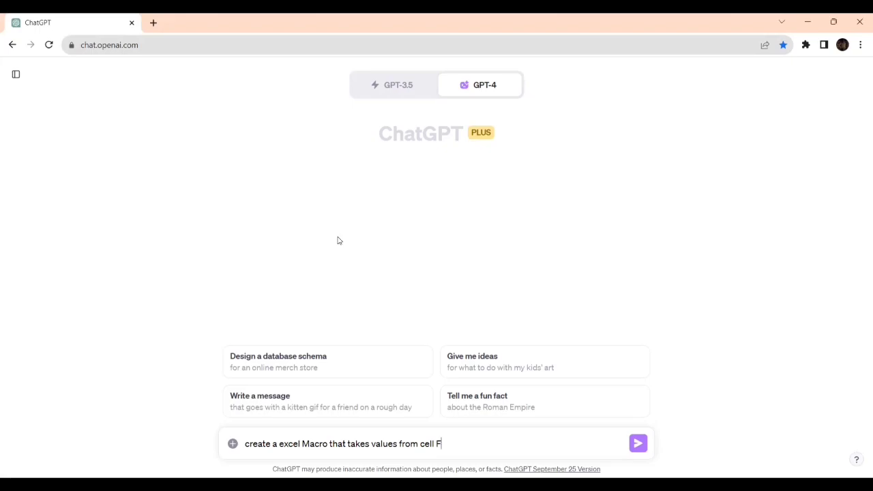
type("2, F3, F4")
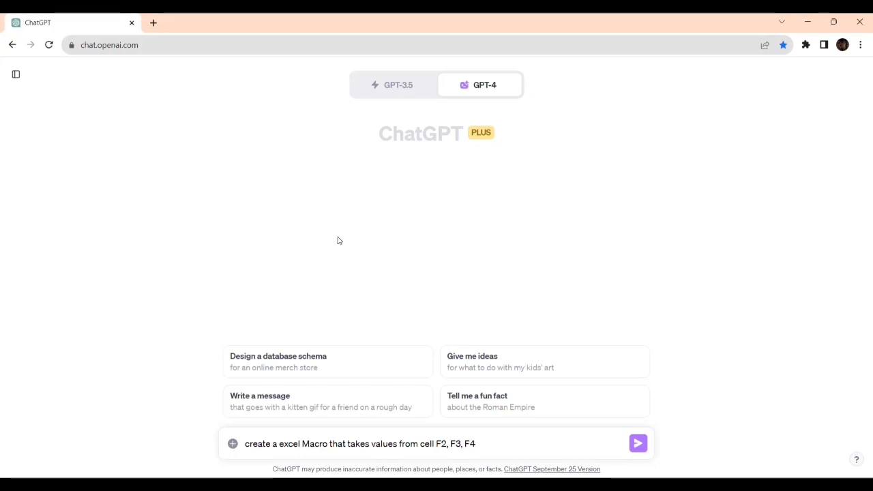
Extend the prompt with "and add it to the end of the columns 'Name', 'Gender', 'Score'.", checking the worksheet's headers in Excel
type(" and add it to the")
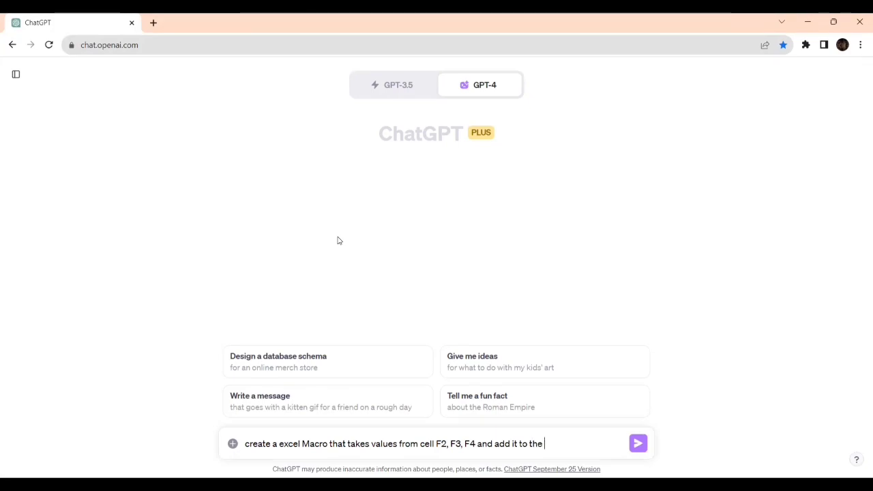
type(" end of the ")
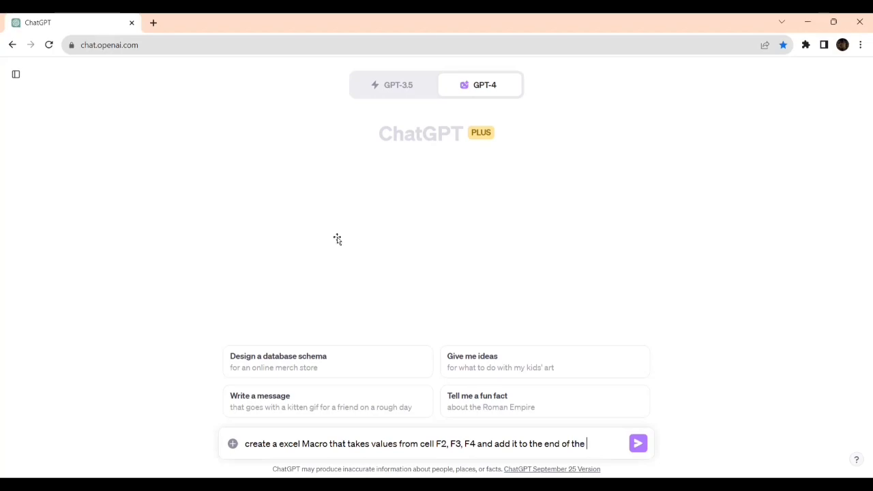
type("columns")
key("alt+Tab")
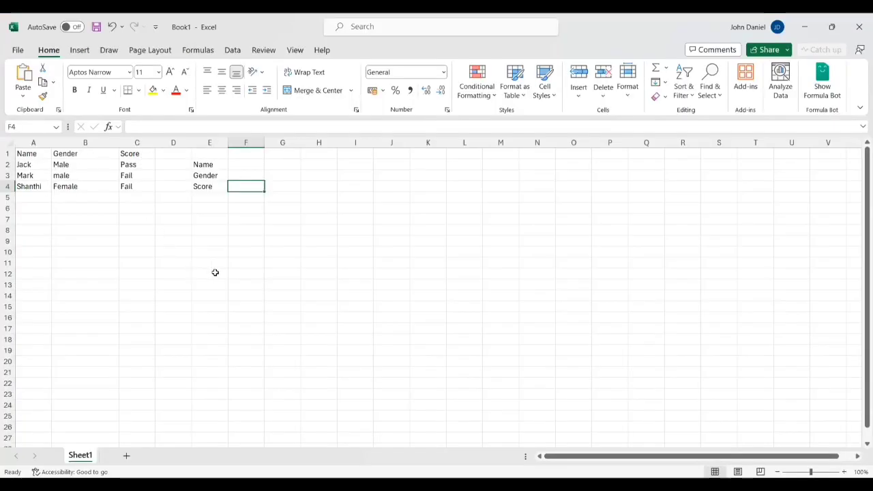
key("alt+Tab")
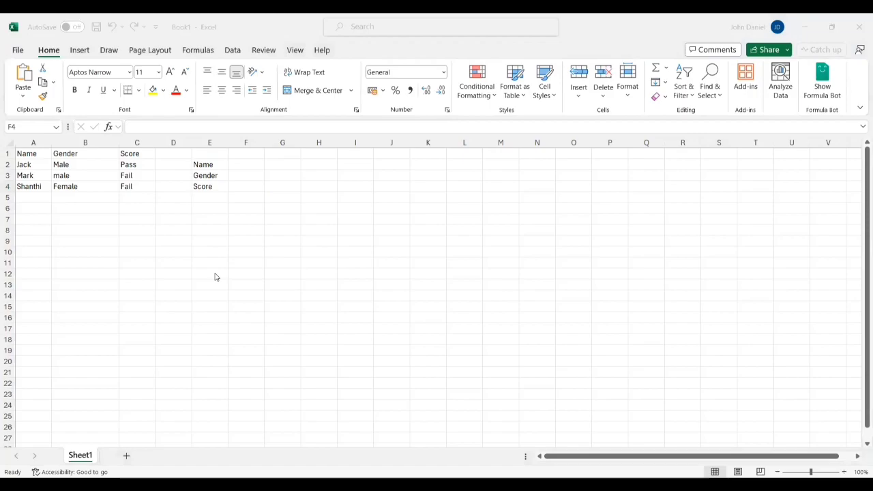
key("alt+Tab")
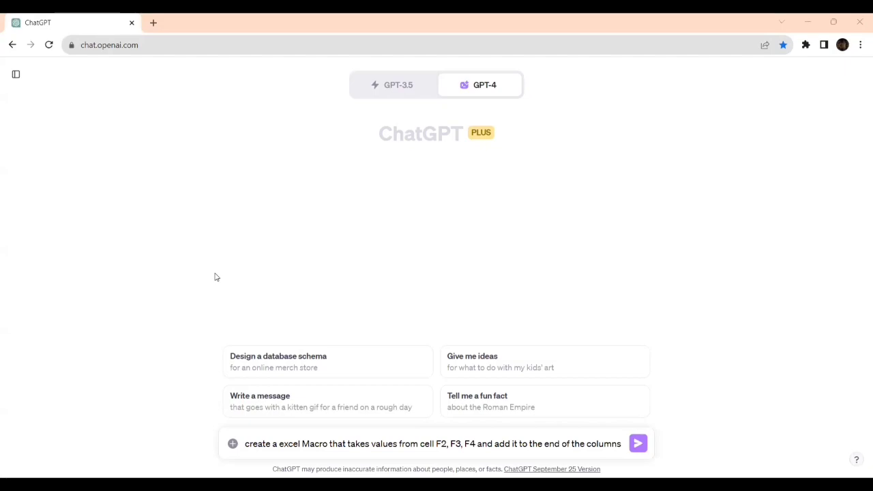
type("'Na")
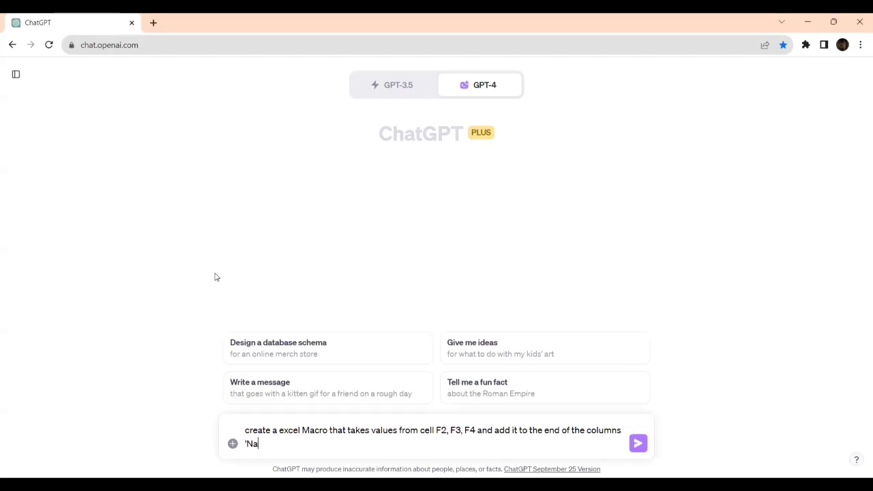
type("me', 'Gender")
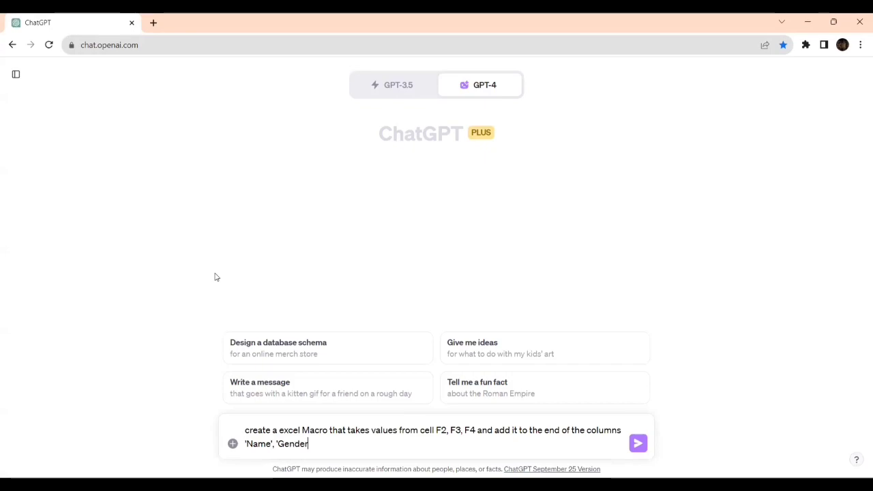
type("'")
type(", 'Score'")
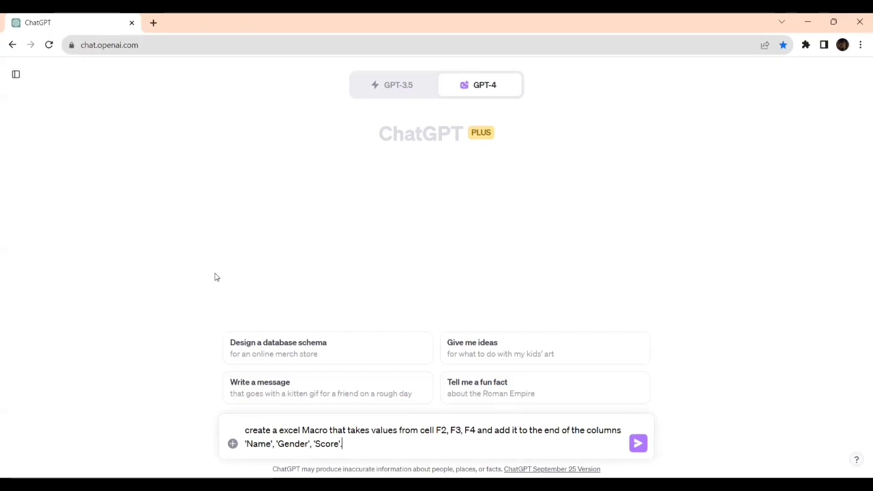
type(".")
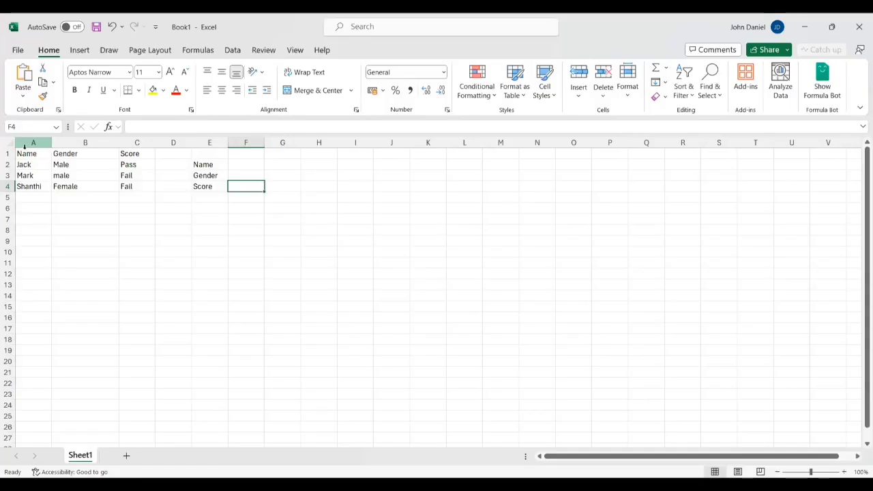
Check the Name column in Excel and add "A cell refers to 'Name'," to the ChatGPT prompt
left_click(36, 154)
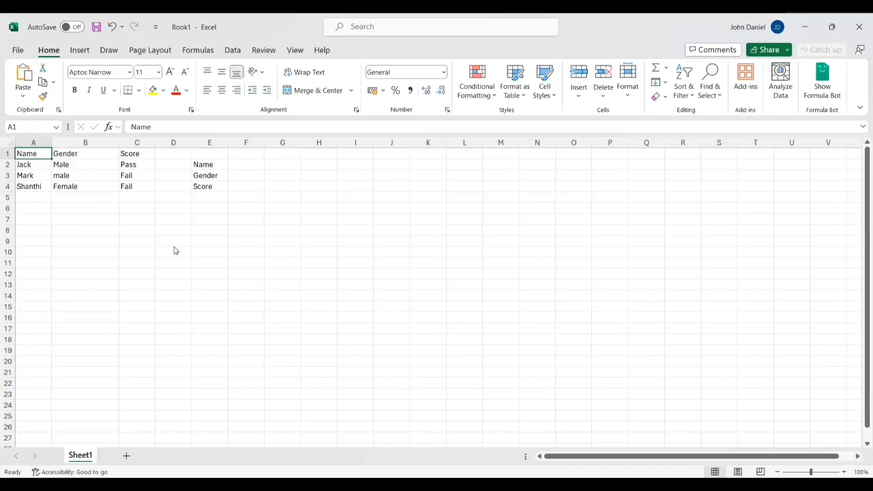
key("alt+Tab")
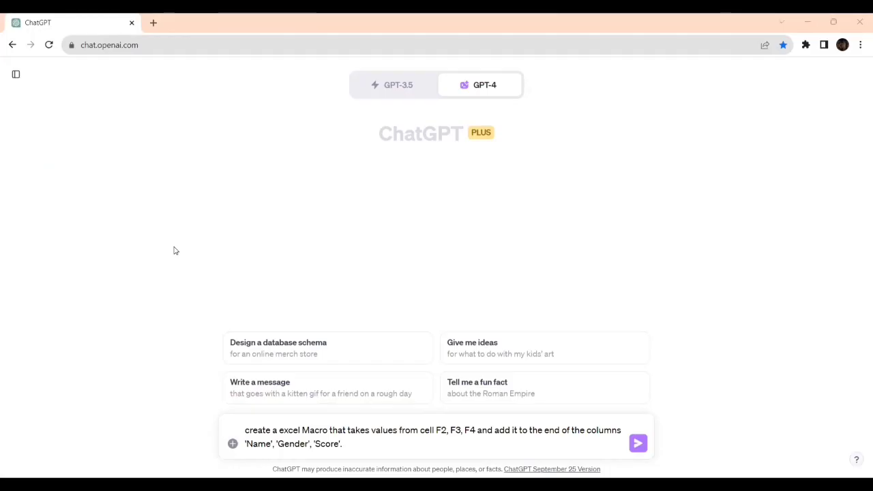
type("A cel")
type("l refers")
type(" to ")
type("'Name")
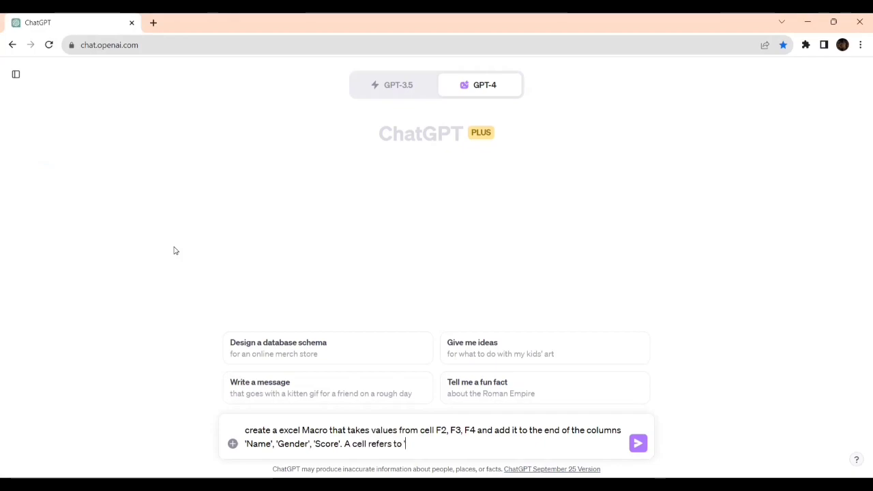
type("'")
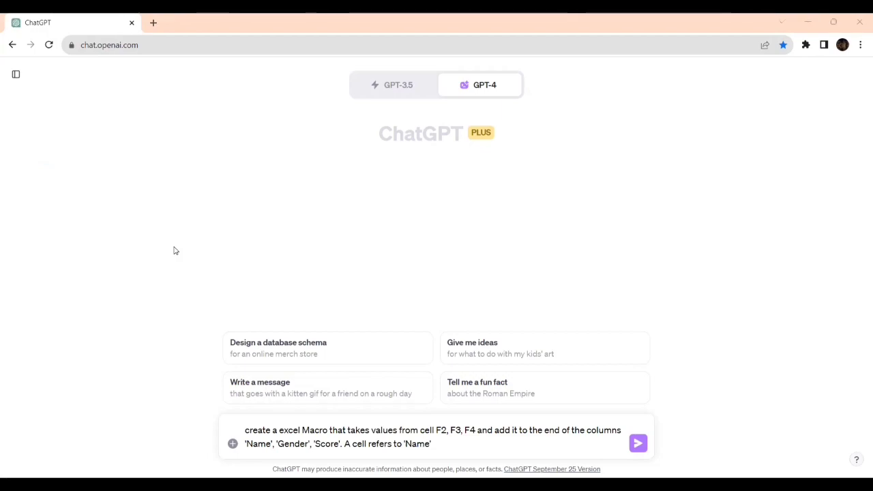
type(", ")
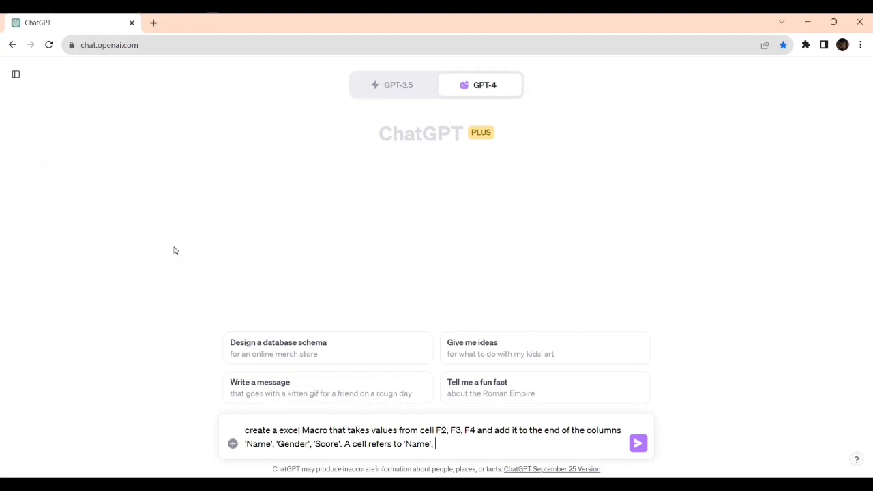
Complete the prompt with "B cell refers to 'Gender' and C cell refers to 'Score'" and send it
type("B cell re")
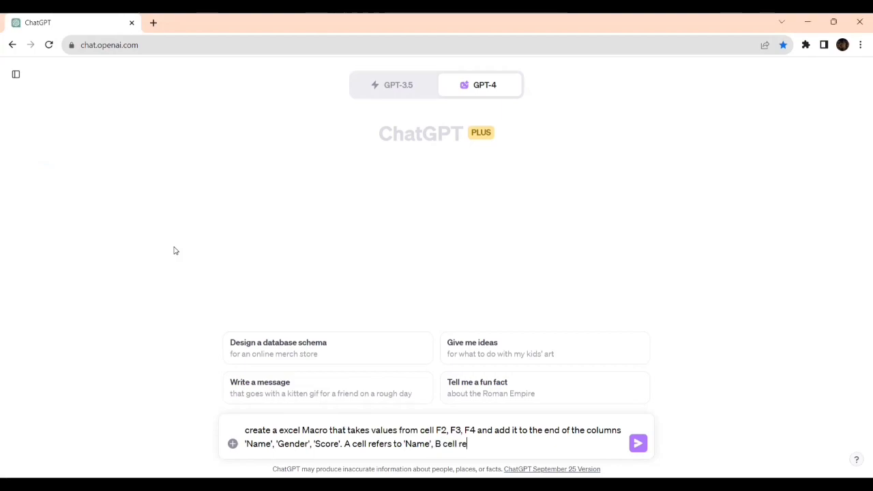
type("fers to '")
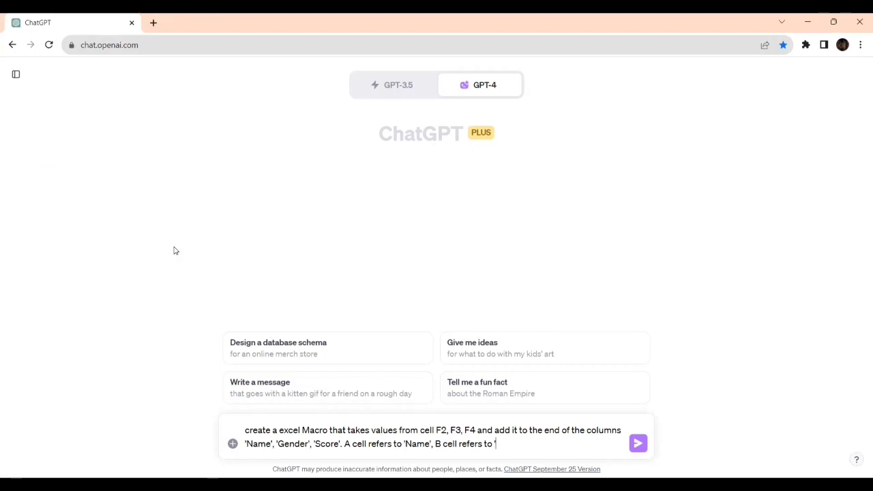
type("Gender' and C cell refers to ")
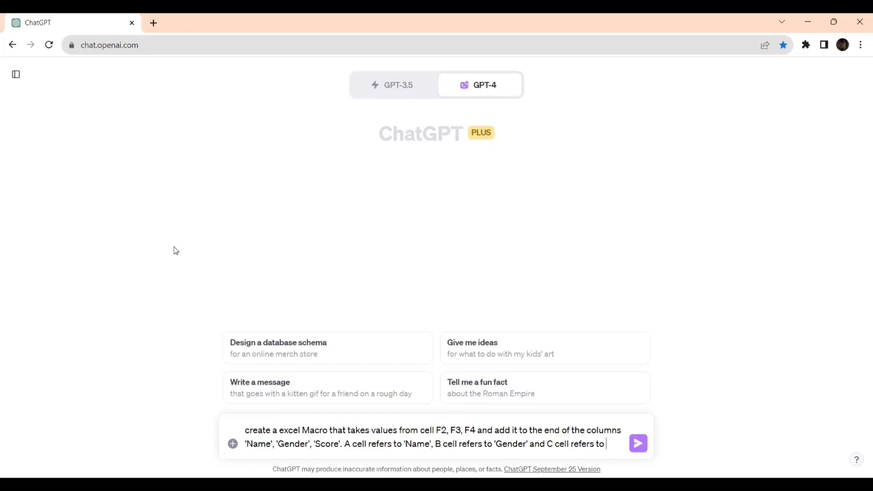
type("Score")
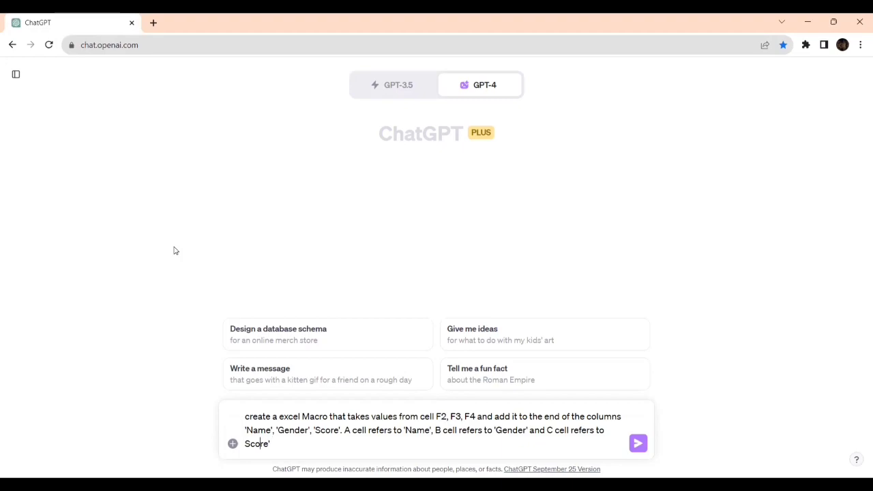
key("Home")
type("'")
left_click(637, 446)
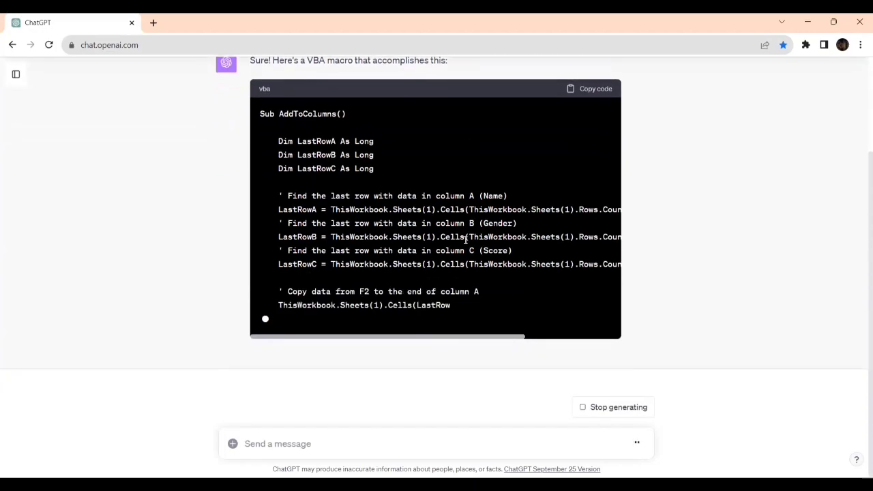
Copy the generated AddToColumns VBA macro code and view the explanation below it
scroll(476, 272, "up", 1)
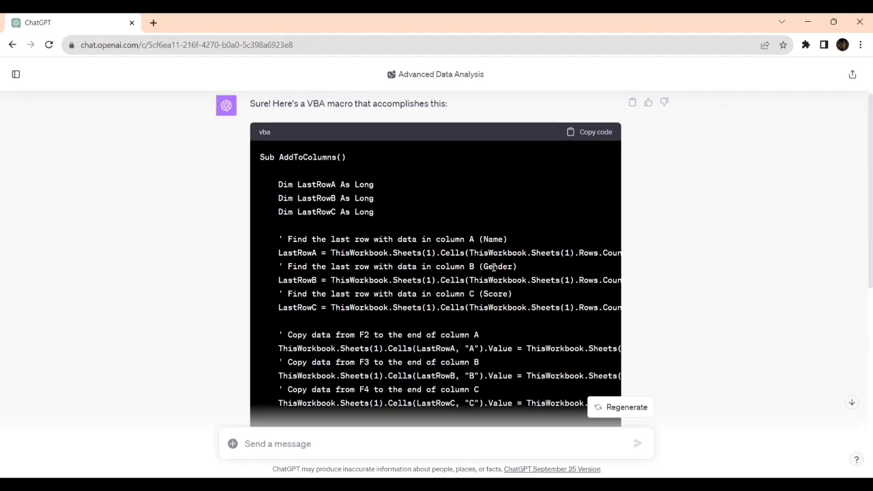
scroll(483, 238, "down", 1)
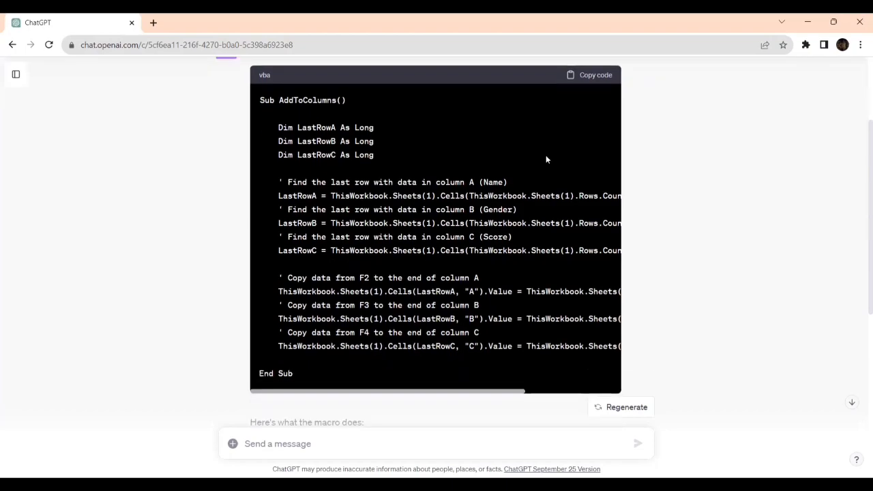
left_click(592, 77)
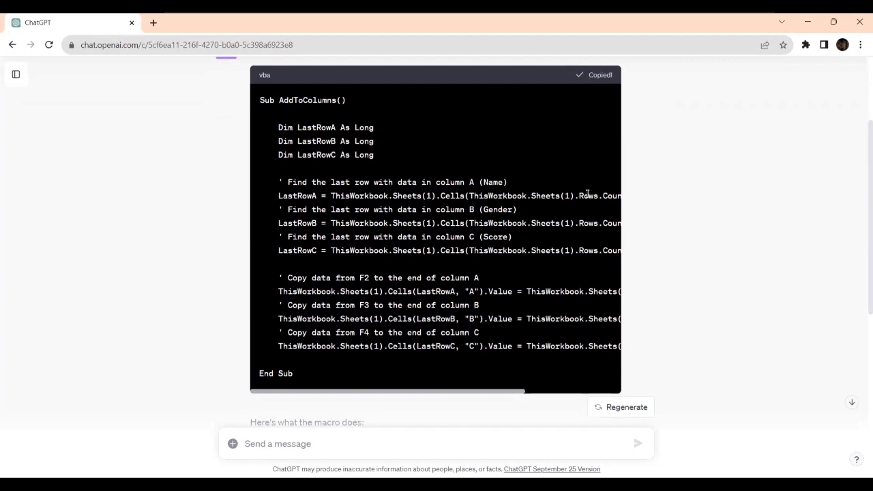
scroll(587, 195, "down", 3)
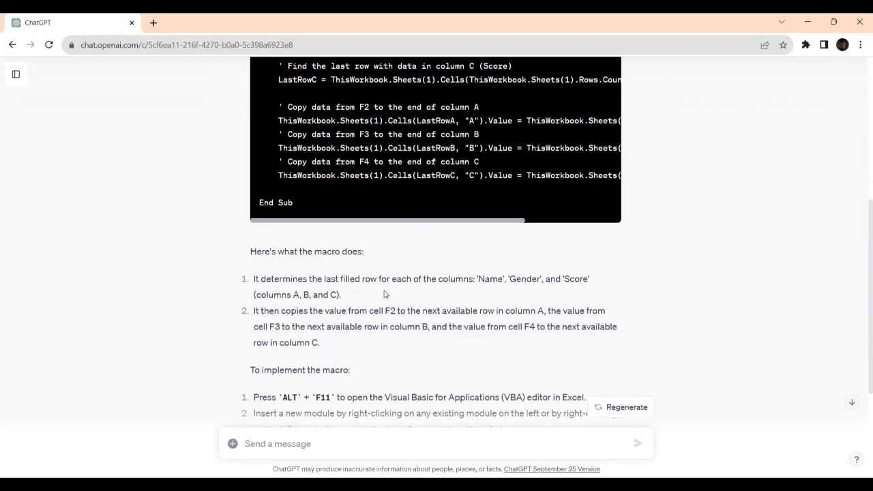
Review ChatGPT's explanation of the AddToColumns macro and its instructions for implementing and running it
scroll(384, 294, "down", 1)
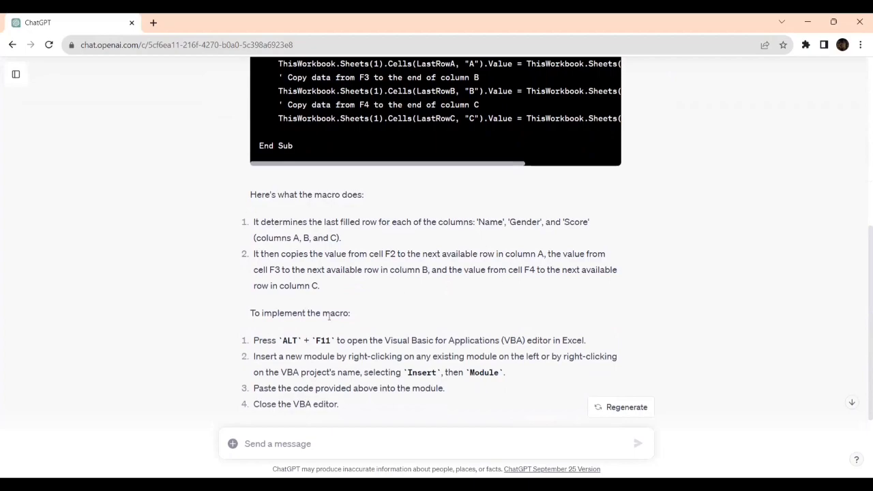
scroll(330, 316, "down", 1)
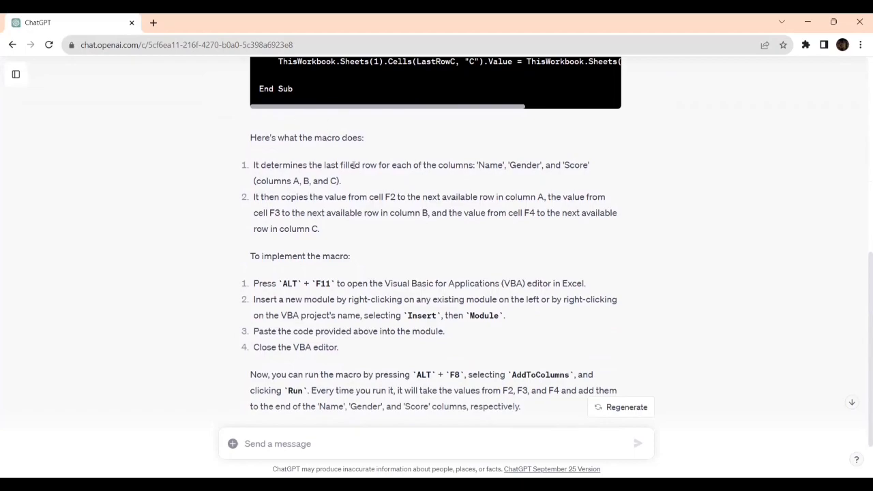
scroll(364, 197, "up", 3)
scroll(366, 199, "down", 2)
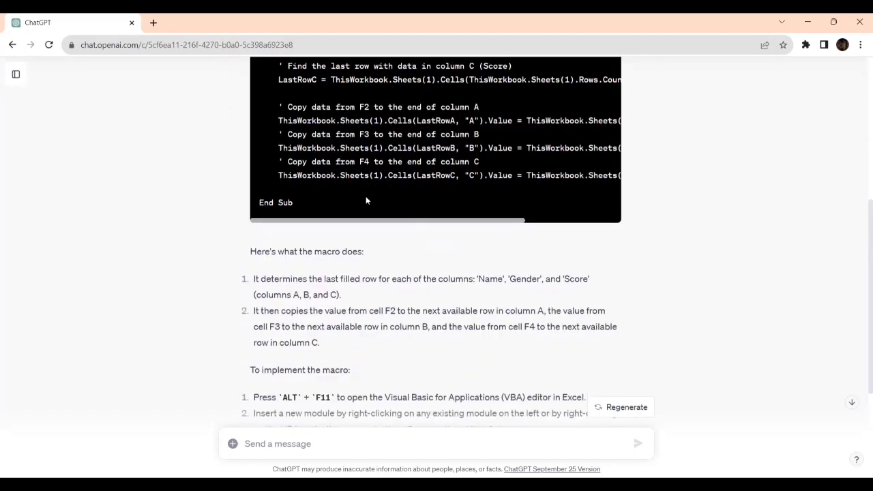
scroll(366, 200, "down", 1)
scroll(366, 200, "down", 1)
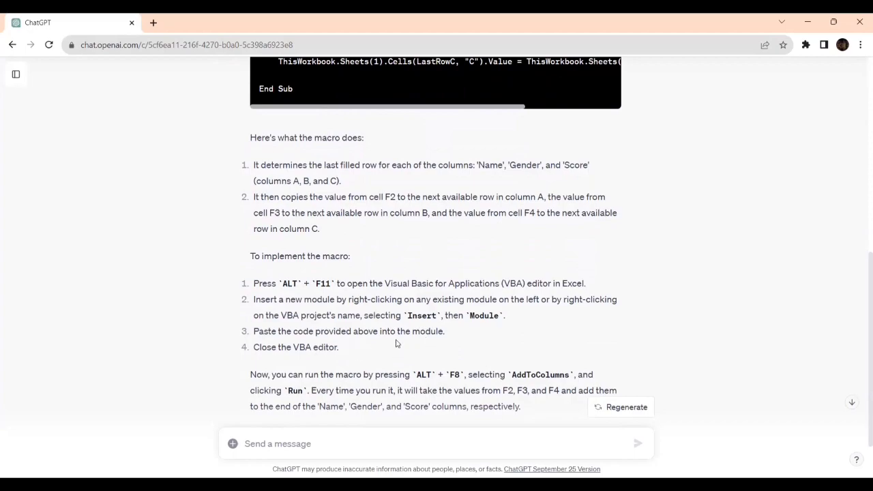
scroll(396, 345, "down", 1)
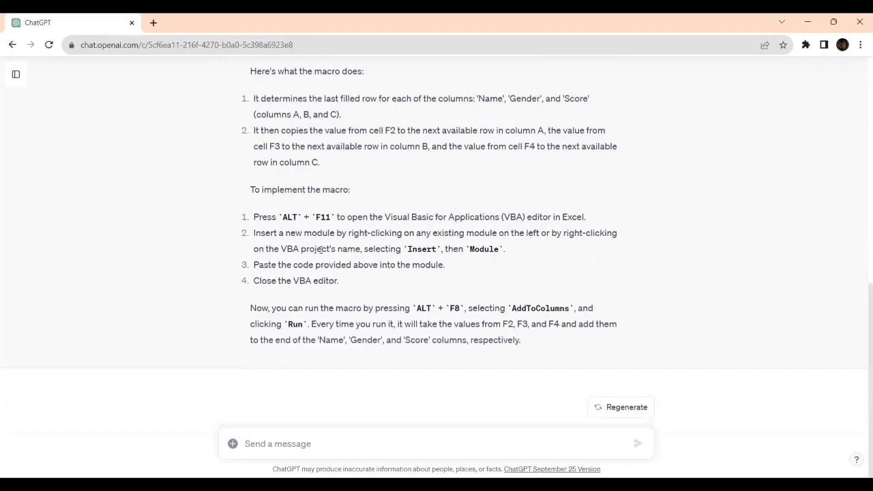
Switch to Excel's VBA editor for Book1 and insert a new module, checking ChatGPT's implementation steps
key("alt+Tab")
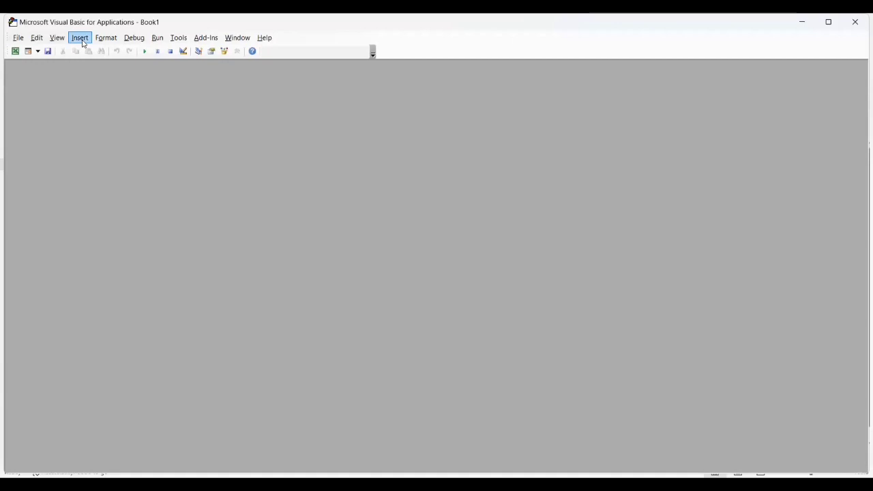
key("alt+Tab")
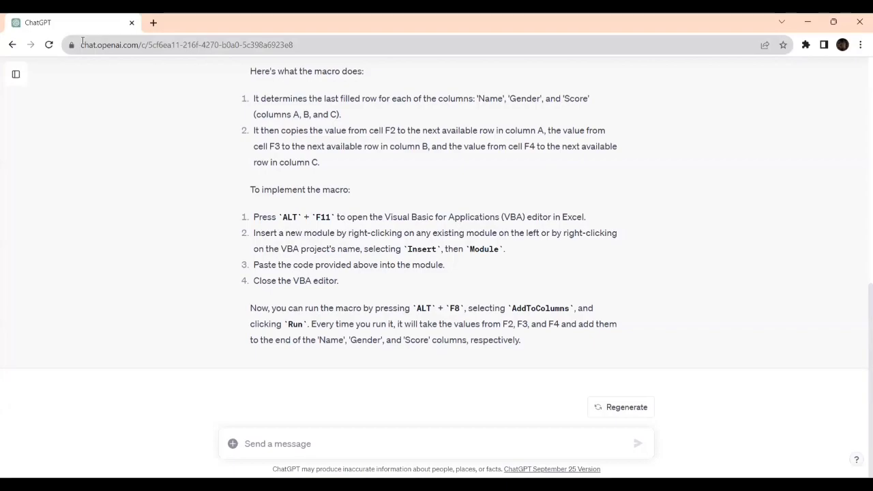
key("alt+Tab")
left_click(81, 38)
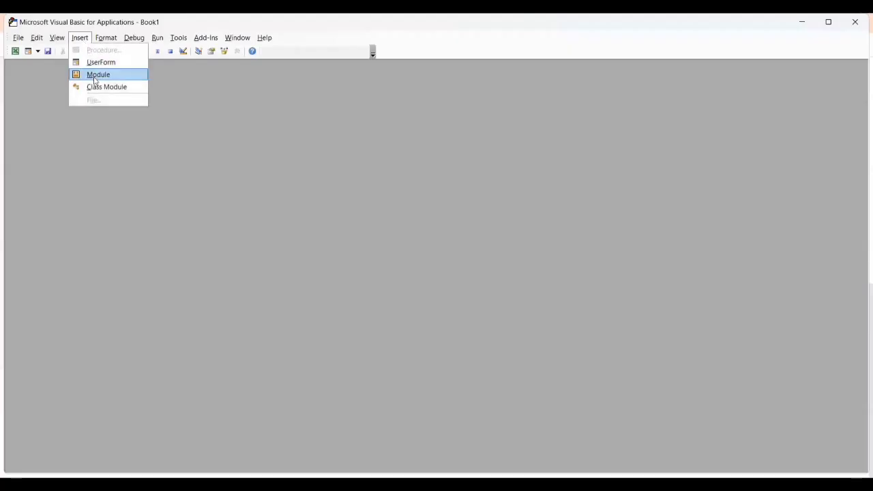
left_click(95, 76)
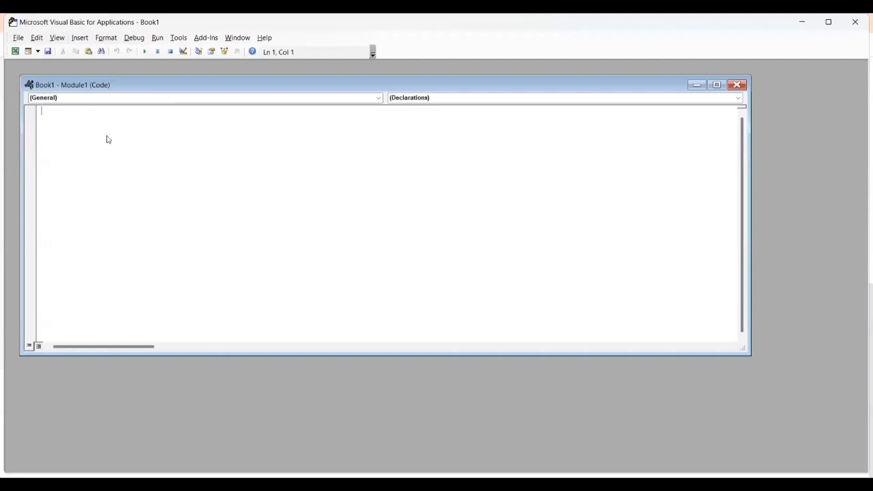
Copy the AddToColumns code from ChatGPT and paste it into the new module in the VBA editor
key("alt+Tab")
left_click(579, 123)
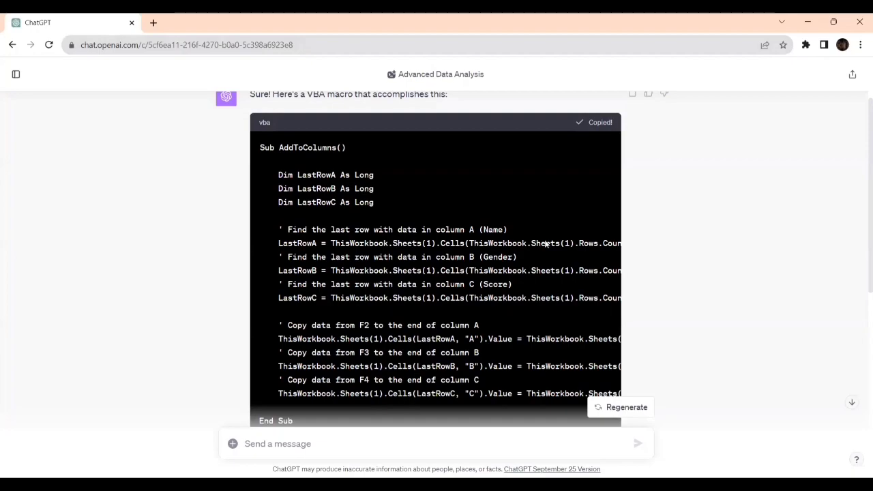
key("alt+Tab")
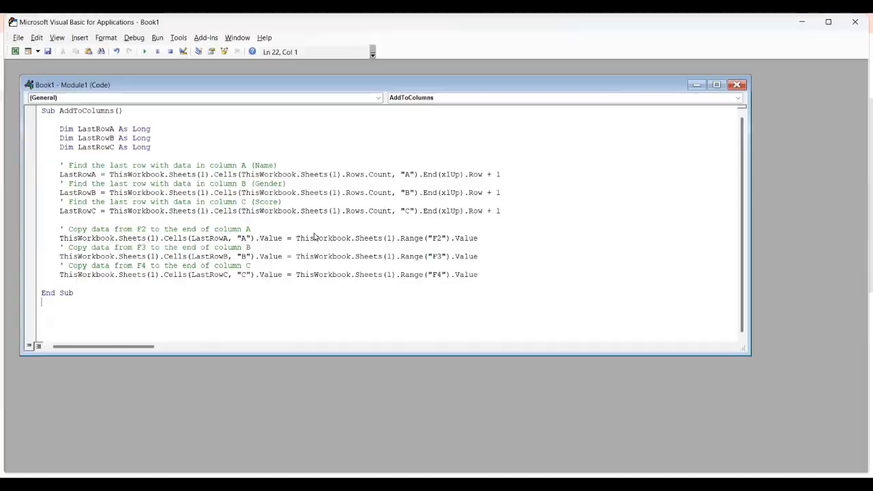
Check the remaining implementation steps in ChatGPT and close the VBA editor to return to the worksheet
key("alt+Tab")
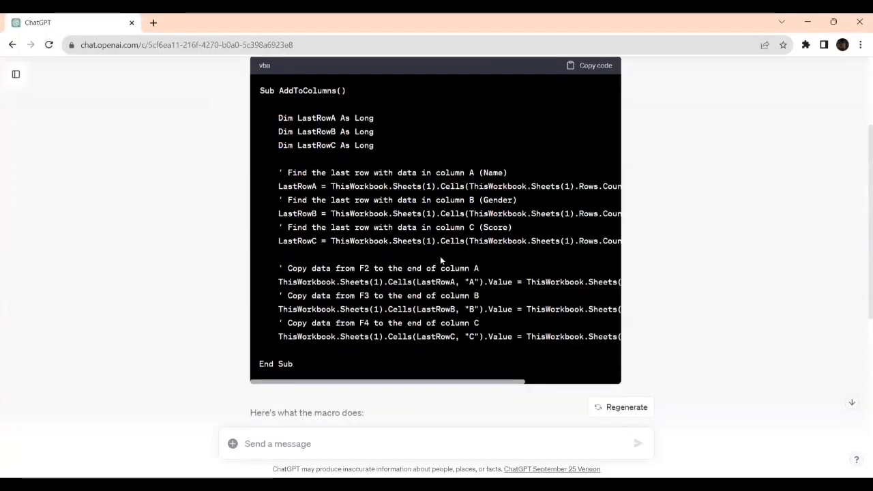
scroll(440, 260, "down", 2)
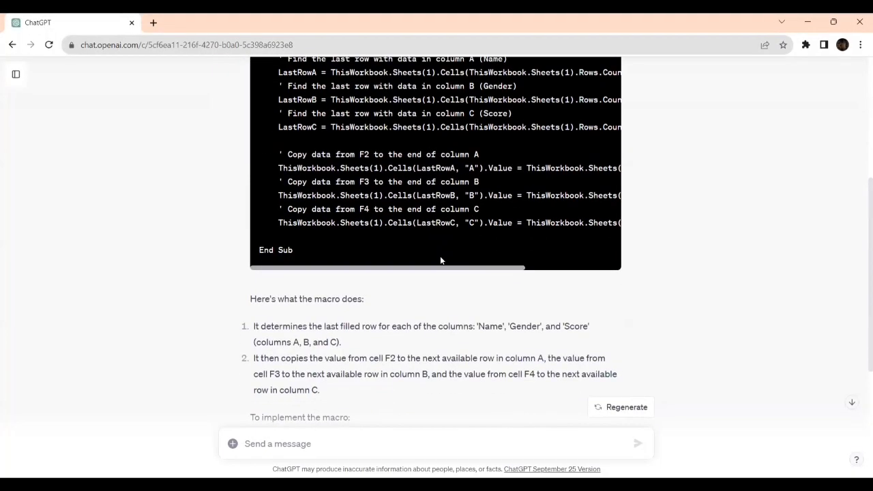
scroll(440, 245, "down", 4)
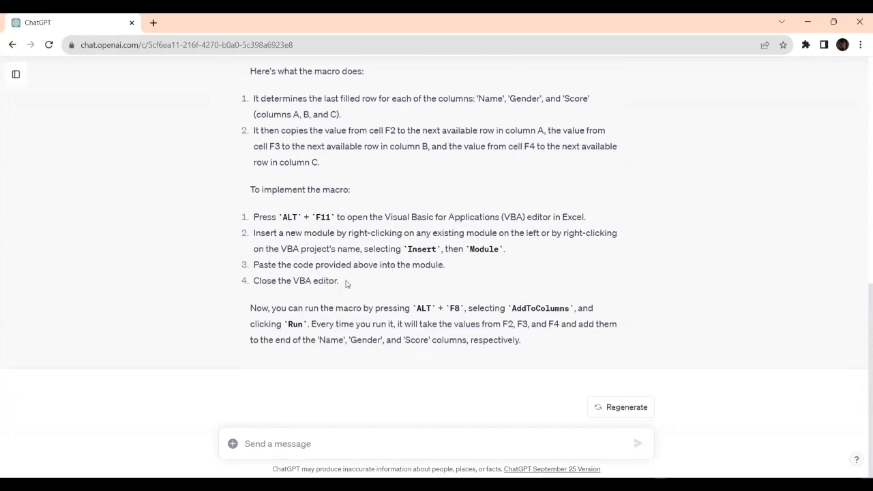
key("alt+Tab")
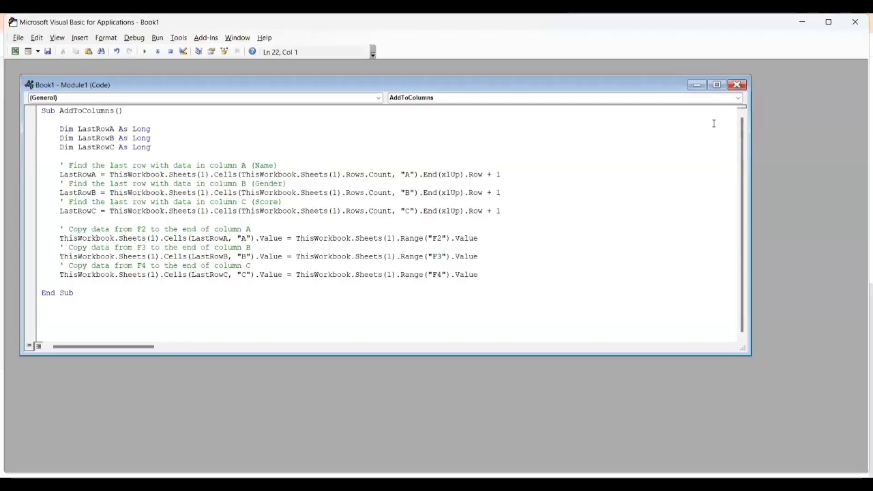
left_click(857, 22)
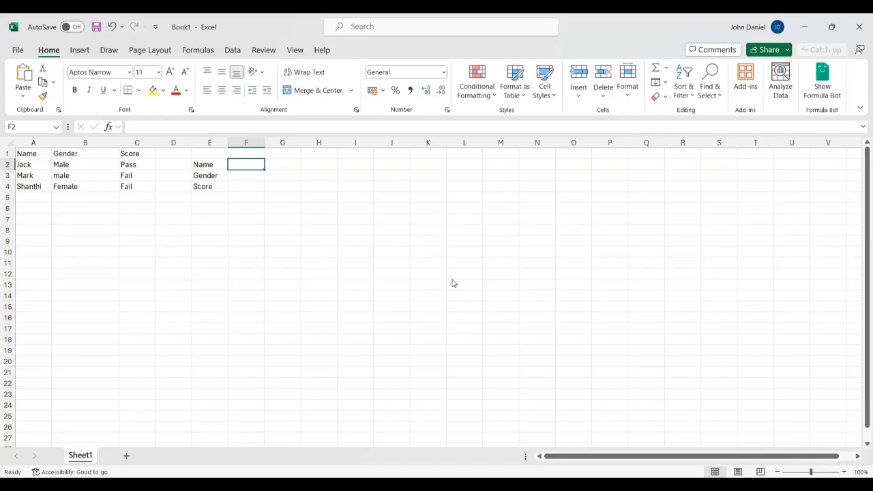
Look up how to run the macro in ChatGPT's instructions and open the list of macros in Excel
key("alt+Tab")
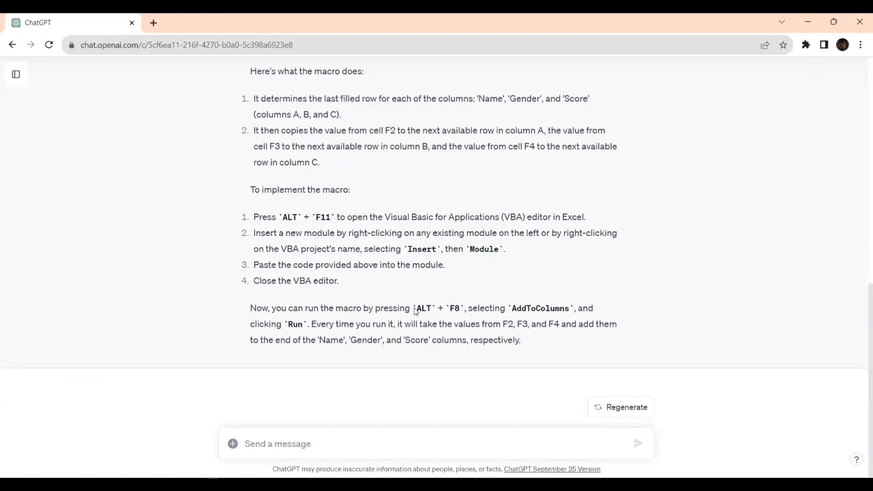
left_click_drag(418, 310, 461, 309)
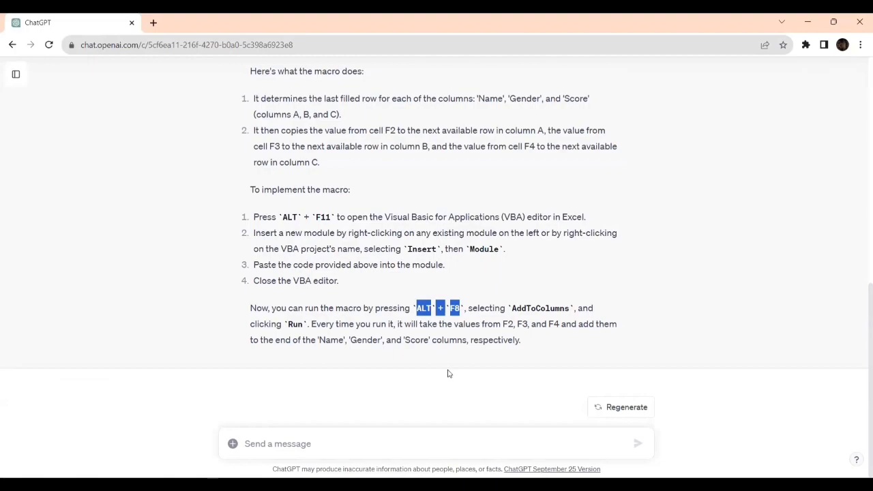
key("alt+Tab")
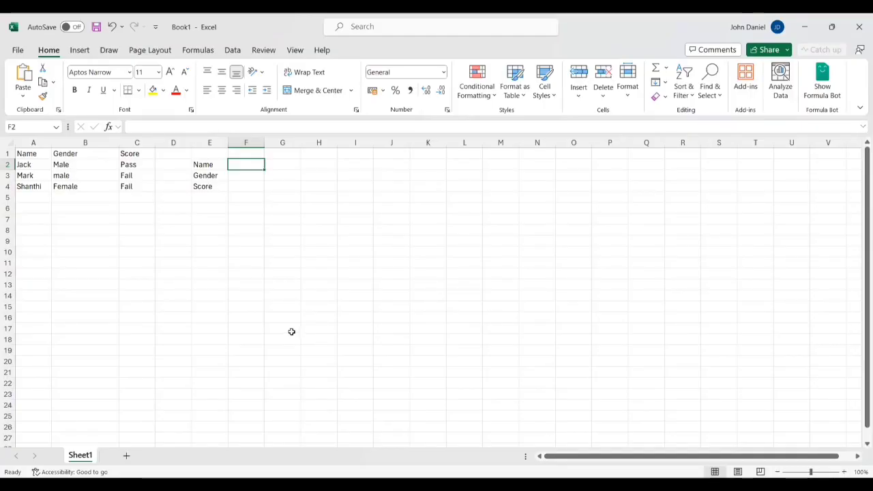
key("alt+F8")
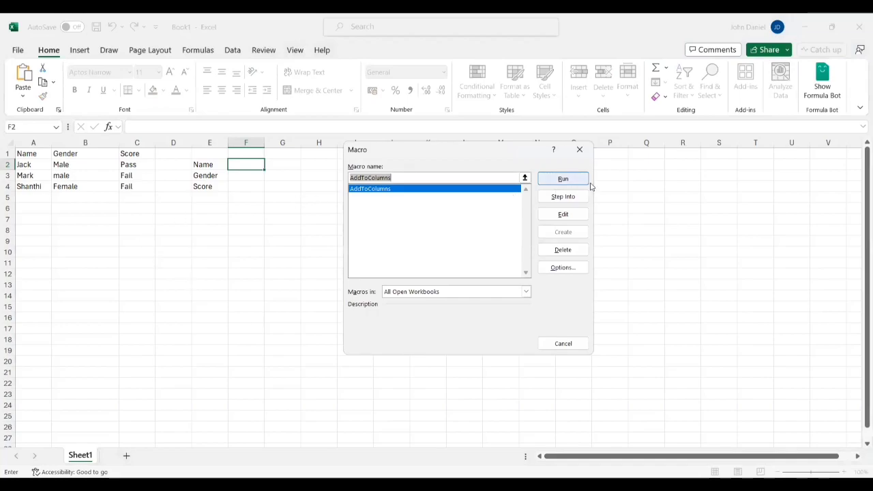
Fill in the entry cells with a person's name in F2, "Male" in F3 and "Pass" in F4
double_click(255, 165)
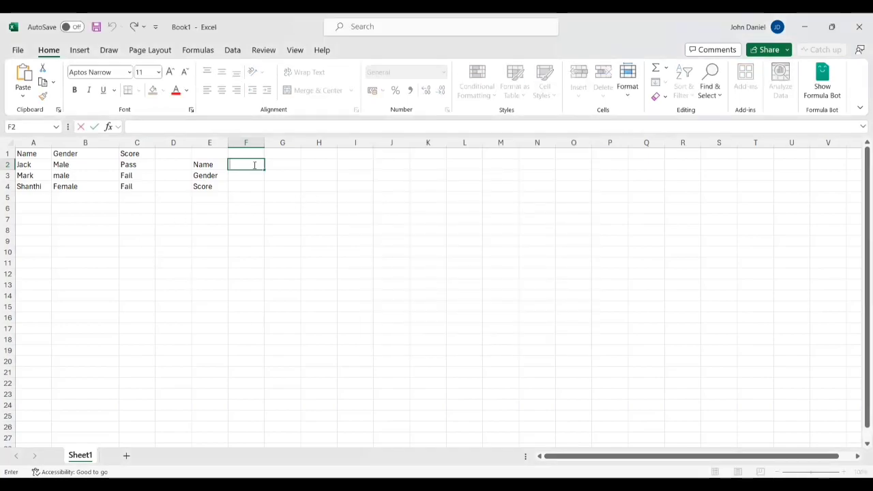
type("Ravi")
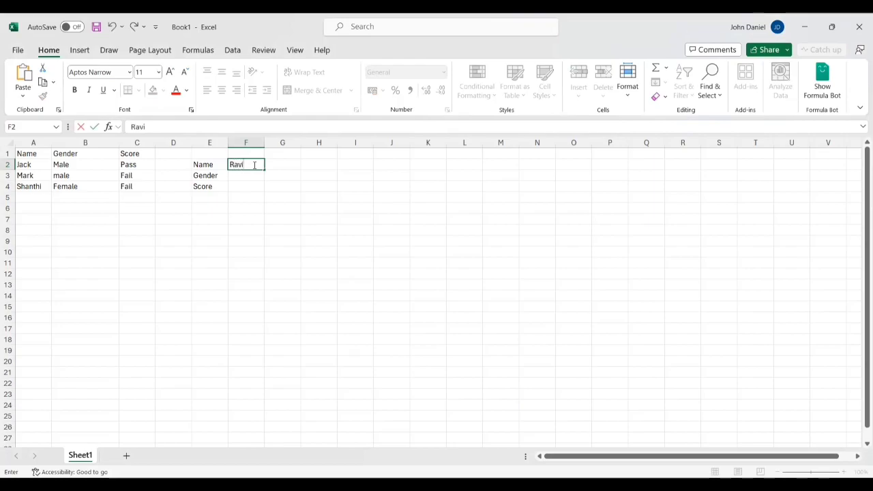
left_click(247, 174)
type("Male")
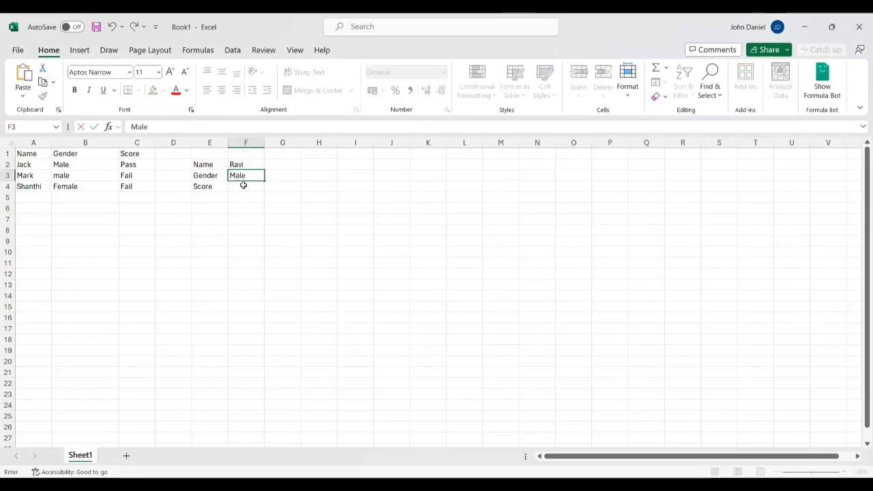
left_click(244, 186)
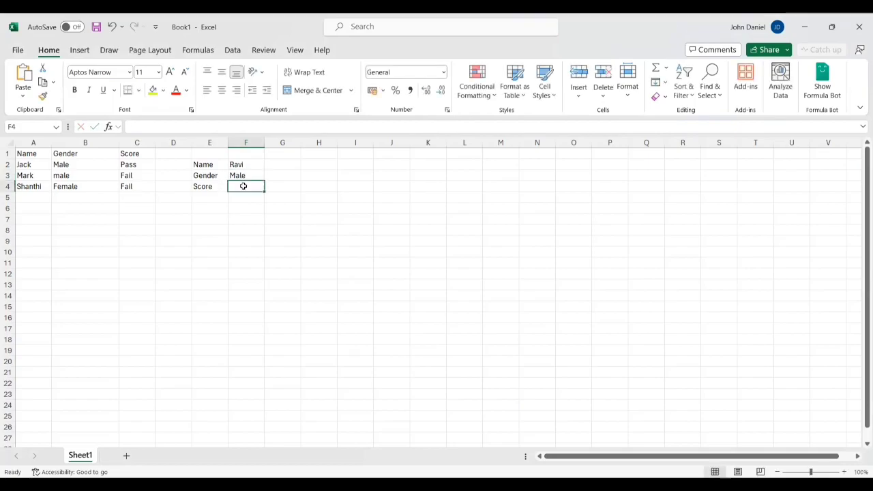
type("Pass")
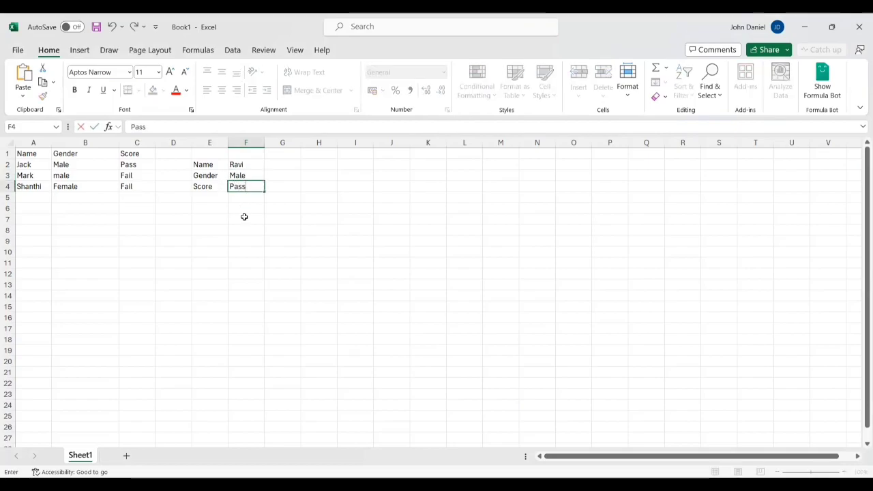
left_click(244, 217)
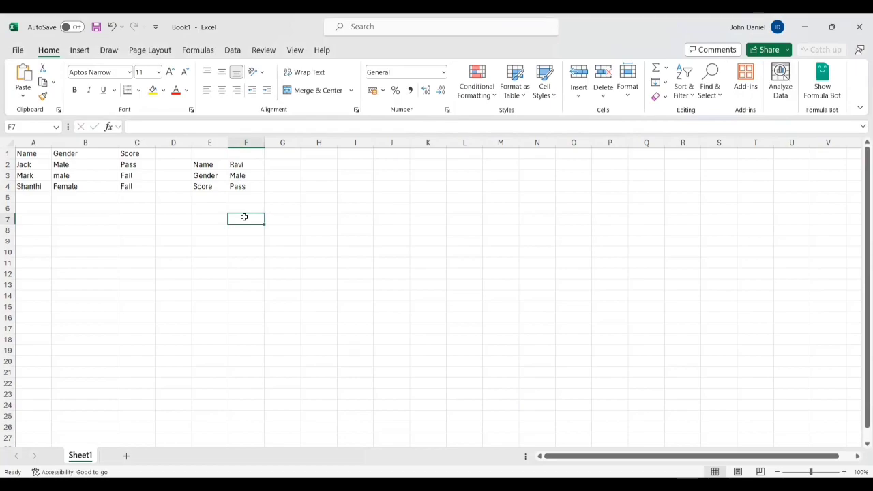
Run the AddToColumns macro and check the name, gender and score cells in row 5
key("alt+F8")
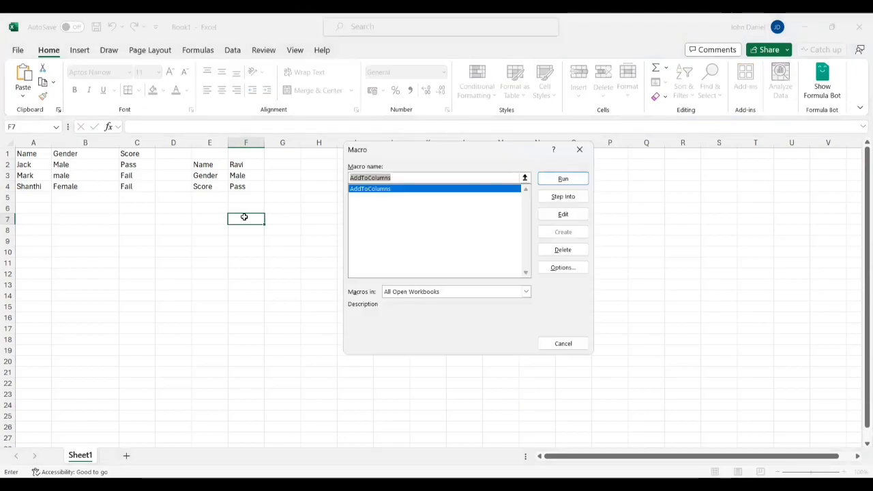
left_click(552, 181)
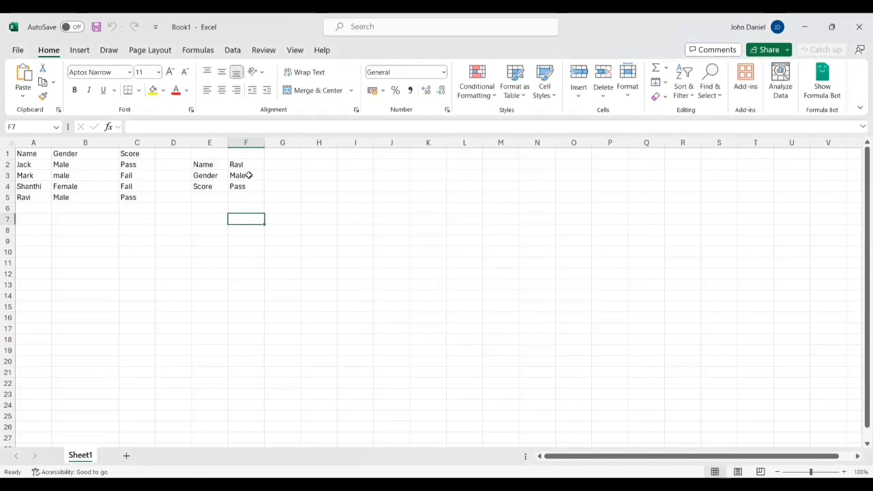
left_click(27, 198)
left_click(85, 198)
left_click(127, 199)
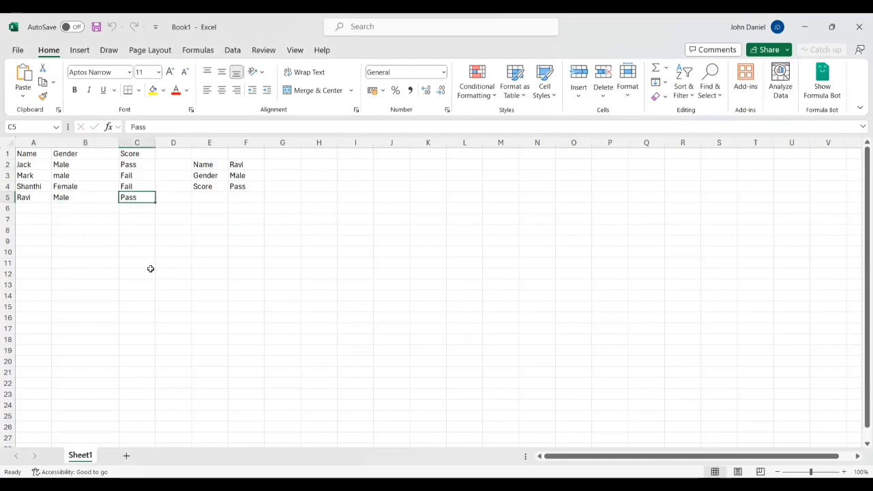
Clear the name, gender and score entries in F2:F4
left_click(242, 166)
left_click_drag(242, 166, 273, 197)
key("Delete")
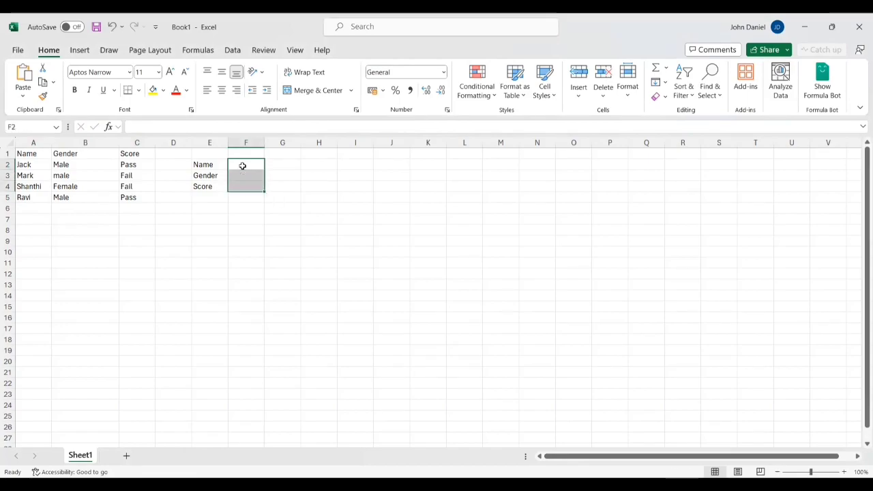
Enter a second record with a person's name in F2, "Female" in F3 and "Fail" in F4
left_click(242, 166)
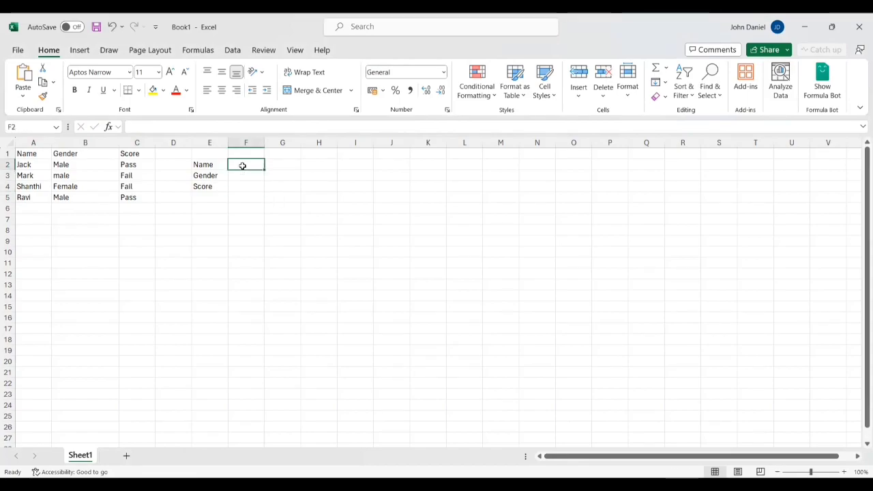
type("Shailu")
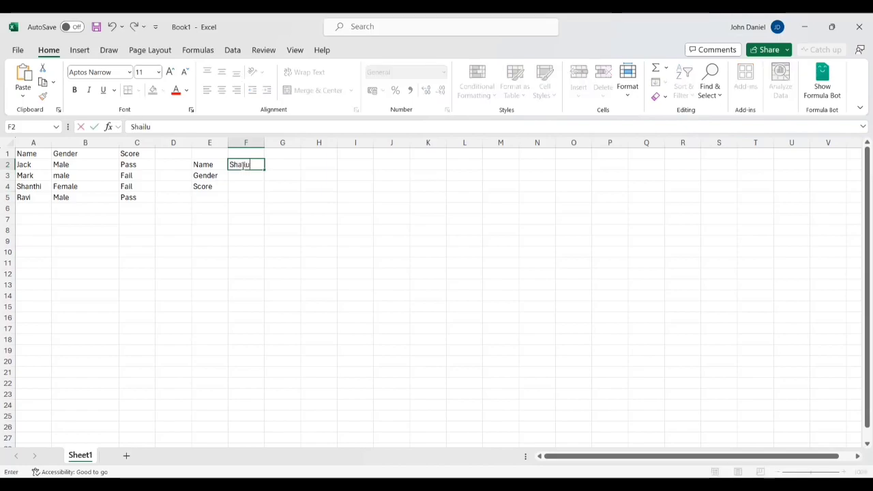
left_click(245, 176)
type("Female")
left_click(246, 185)
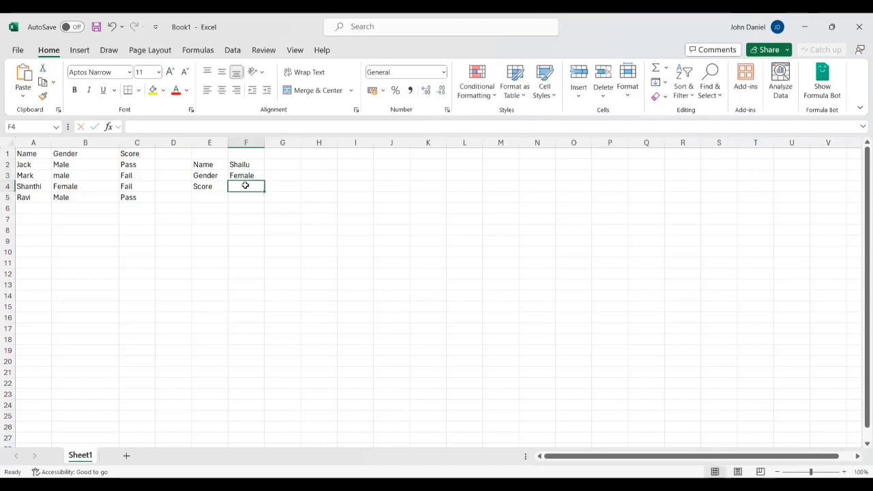
type("Fai")
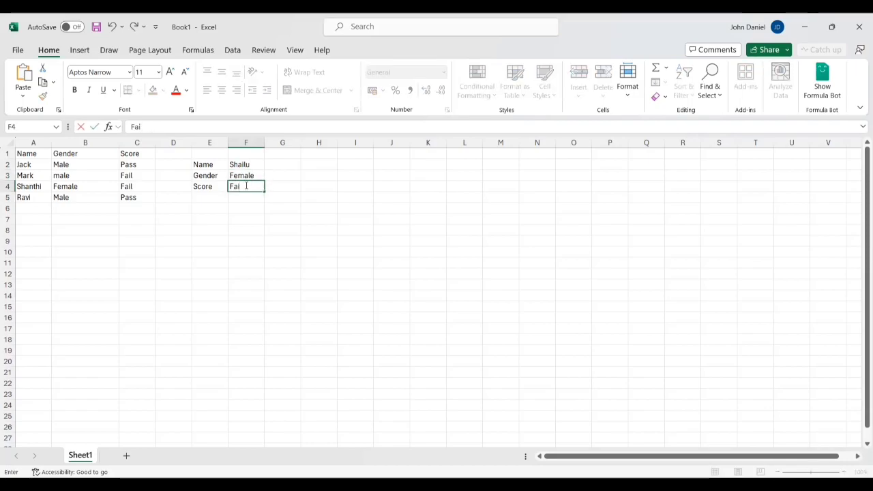
type("l")
left_click(287, 216)
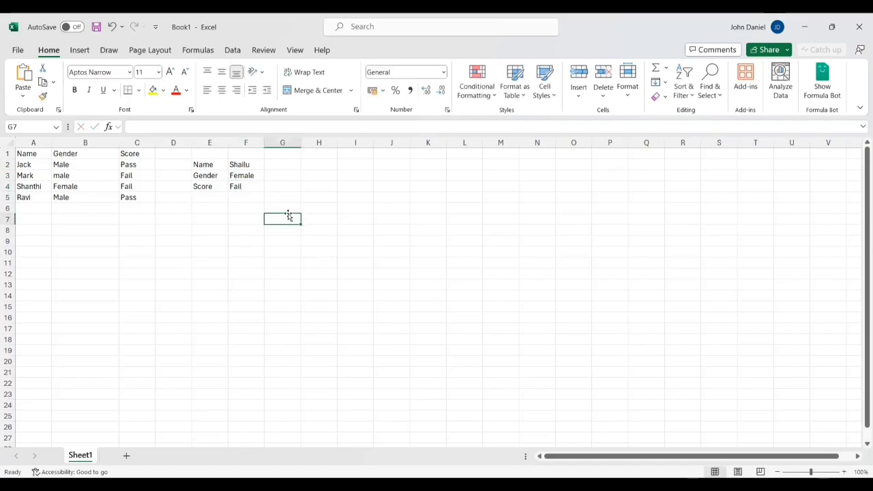
Run the AddToColumns macro on the second record in F2:F4, consulting ChatGPT's instructions for running it
key("alt+F8")
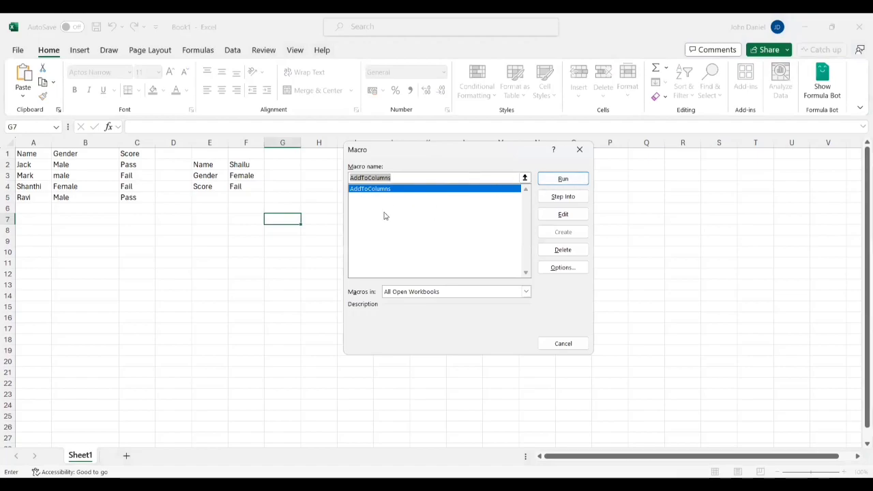
key("alt+Tab")
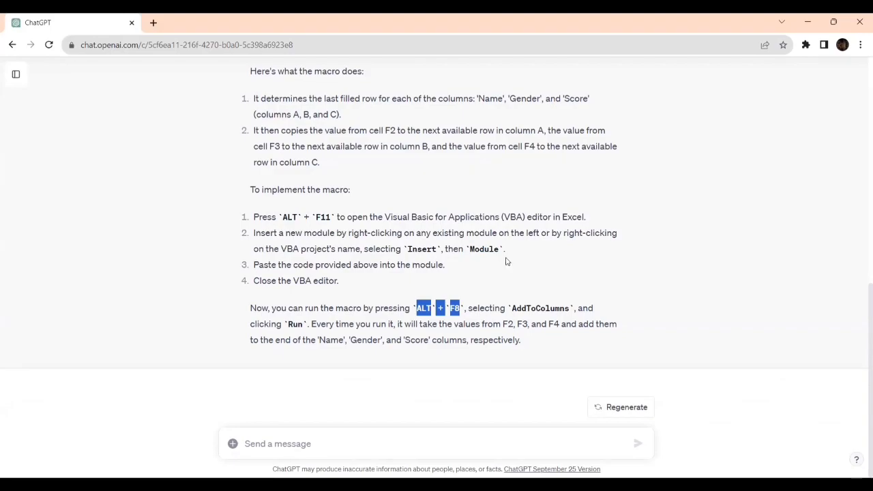
key("alt+Tab")
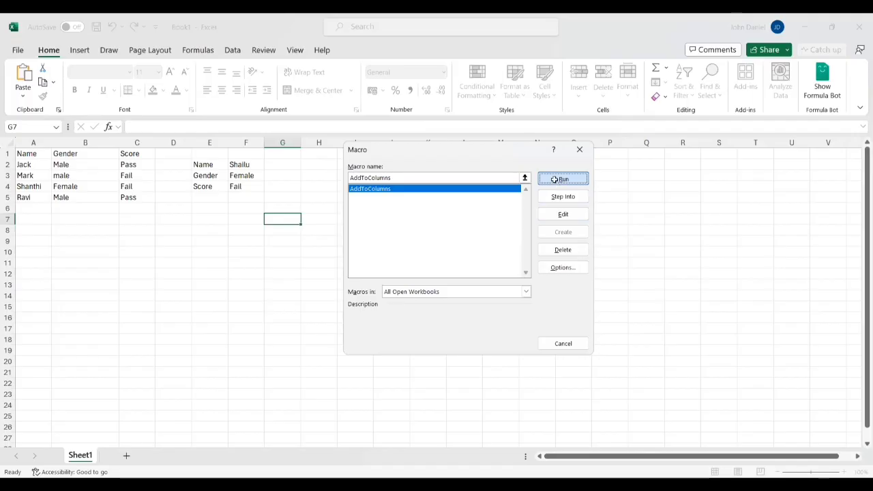
left_click(554, 179)
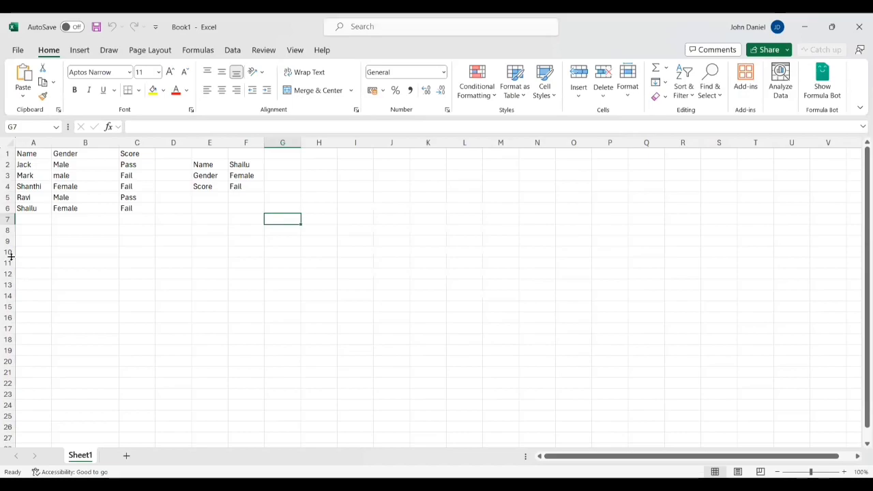
left_click(128, 208)
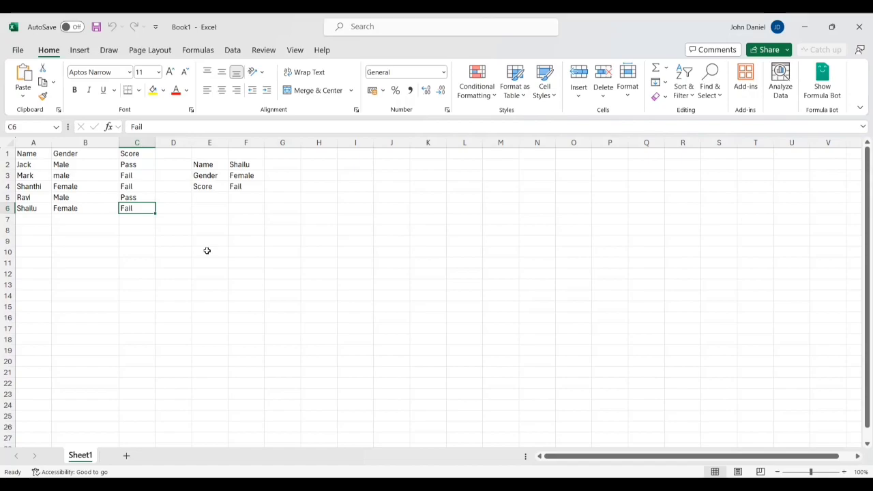
Compare the entries in F2:F4 with the name, gender and score cells in row 6, and review the Name column from A2
left_click(246, 166)
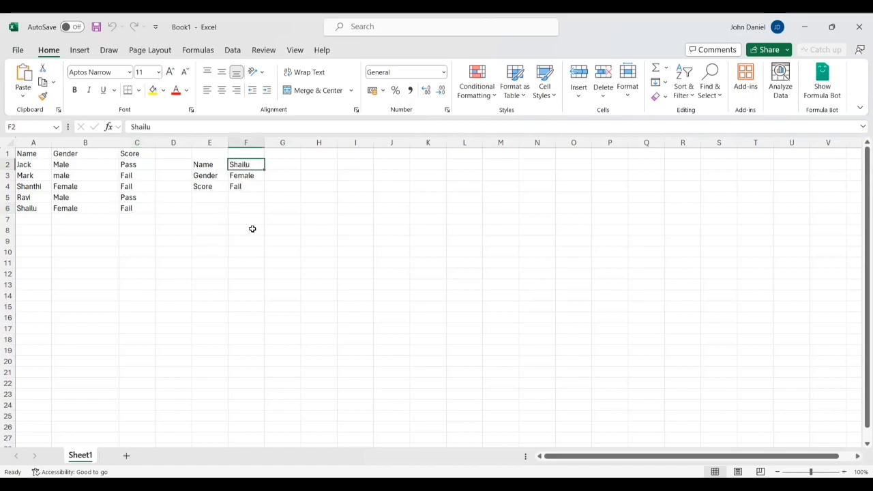
key("shift+Down")
key("shift+Down")
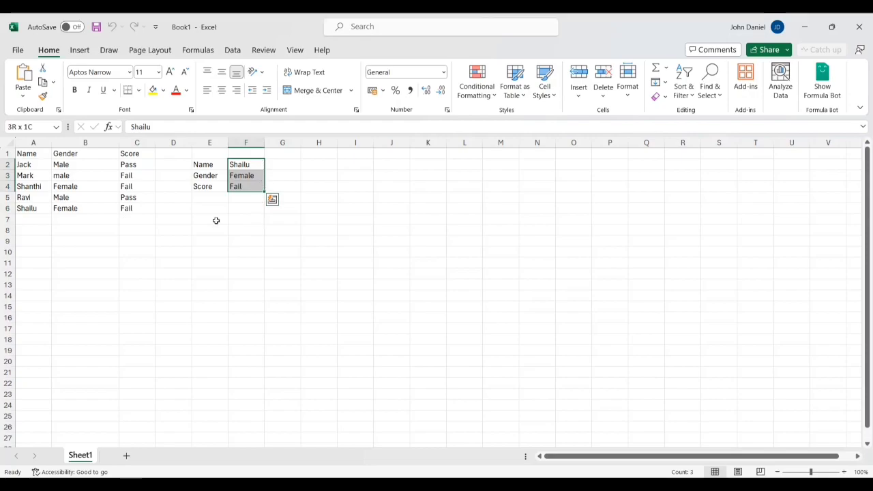
left_click(27, 208)
left_click(63, 208)
left_click(126, 208)
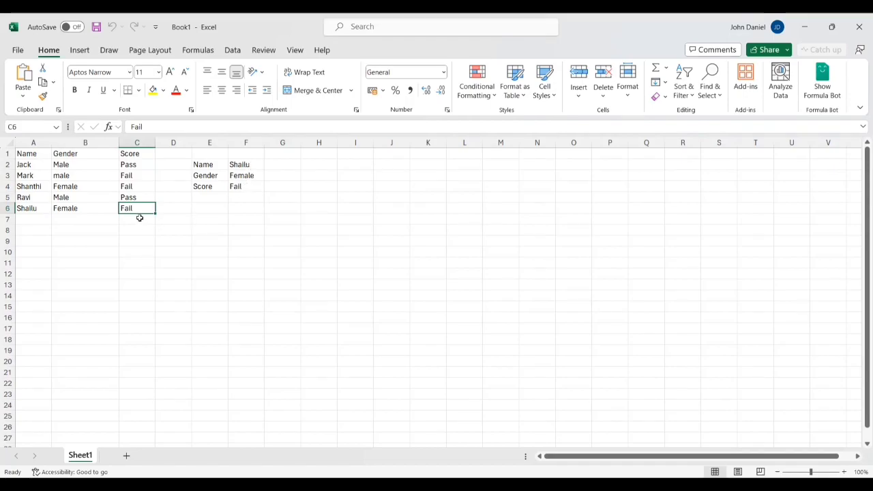
left_click(245, 167)
left_click(243, 177)
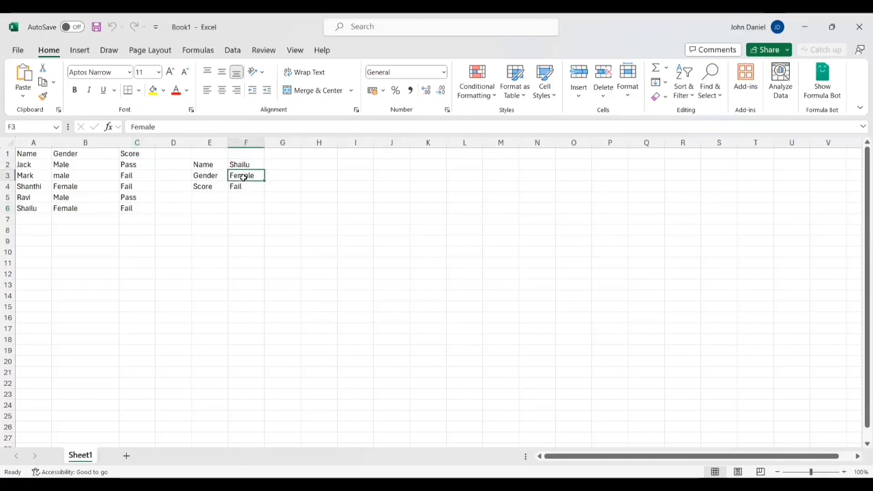
left_click(239, 187)
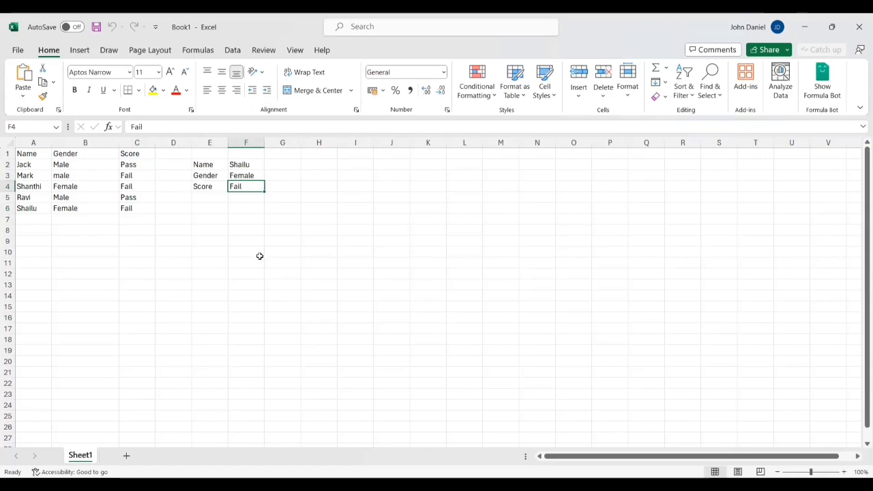
left_click(23, 164)
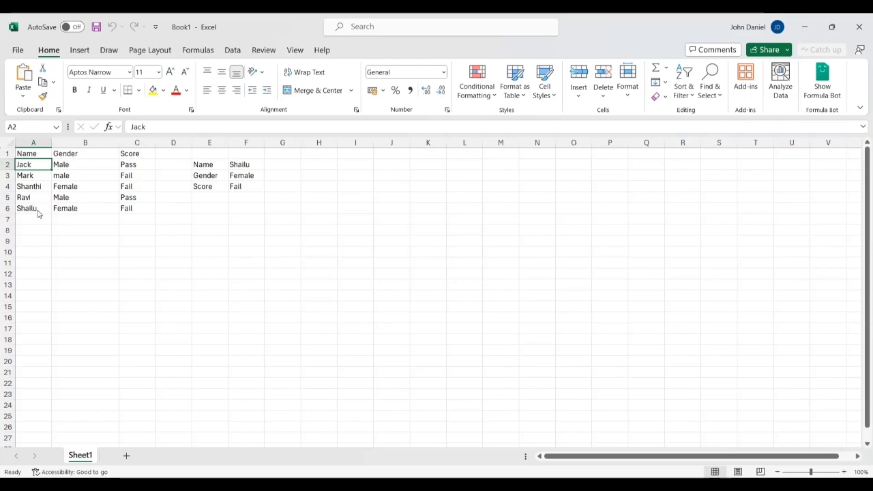
key("alt+Tab")
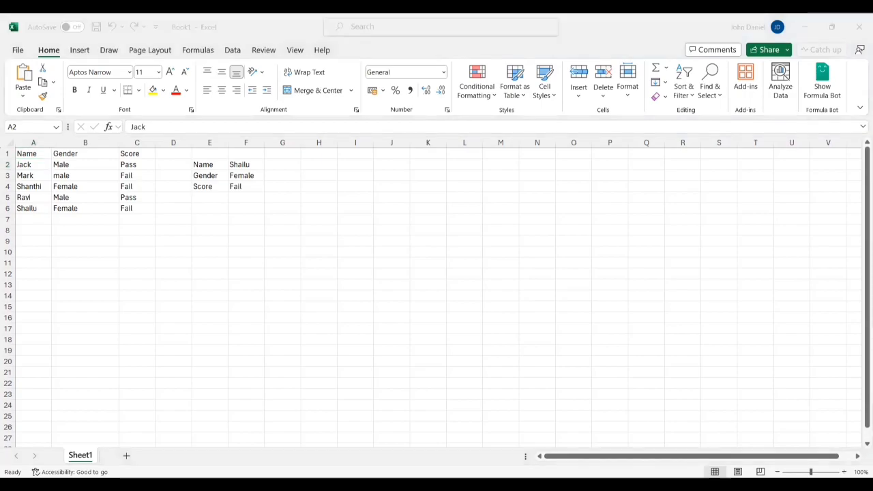